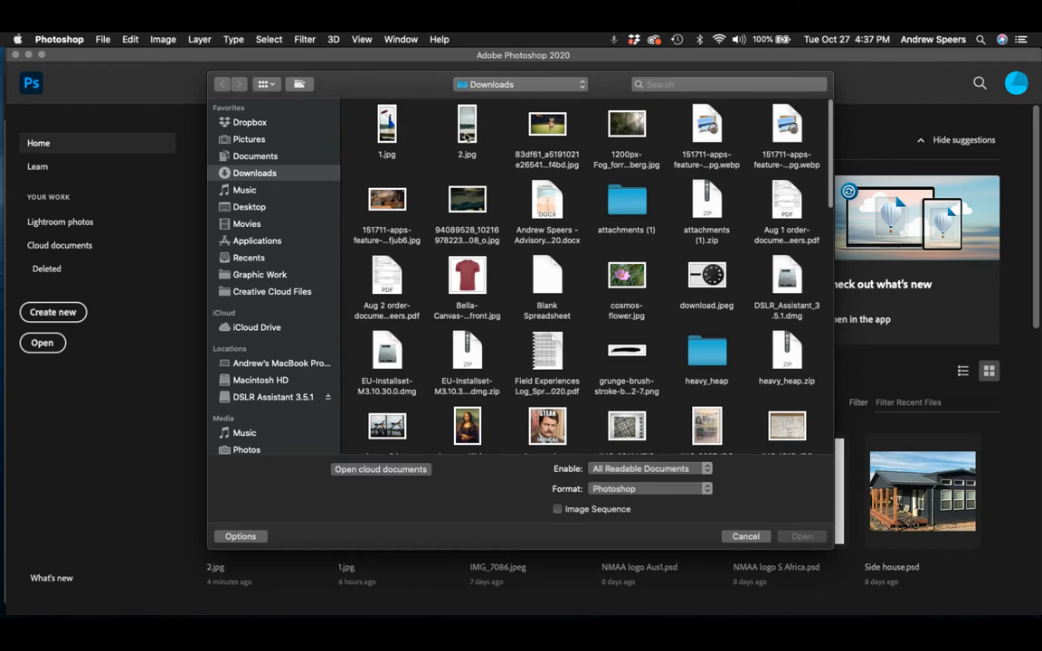
Open 2.jpg from the Downloads folder and place 1.jpg over it as an embedded layer at its original size.
left_click(466, 136)
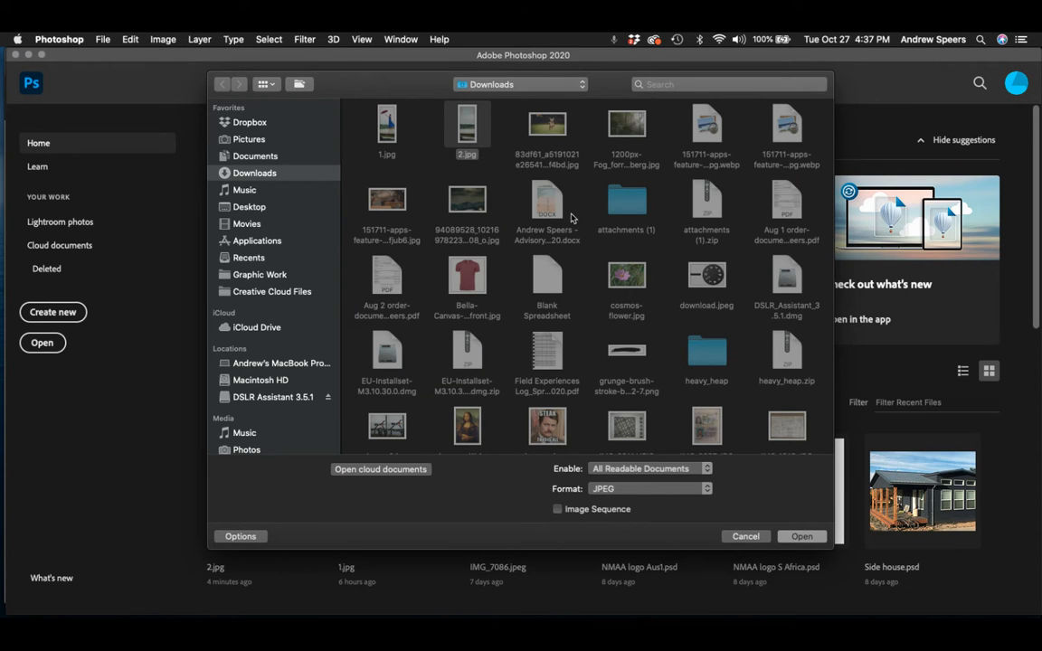
left_click(800, 536)
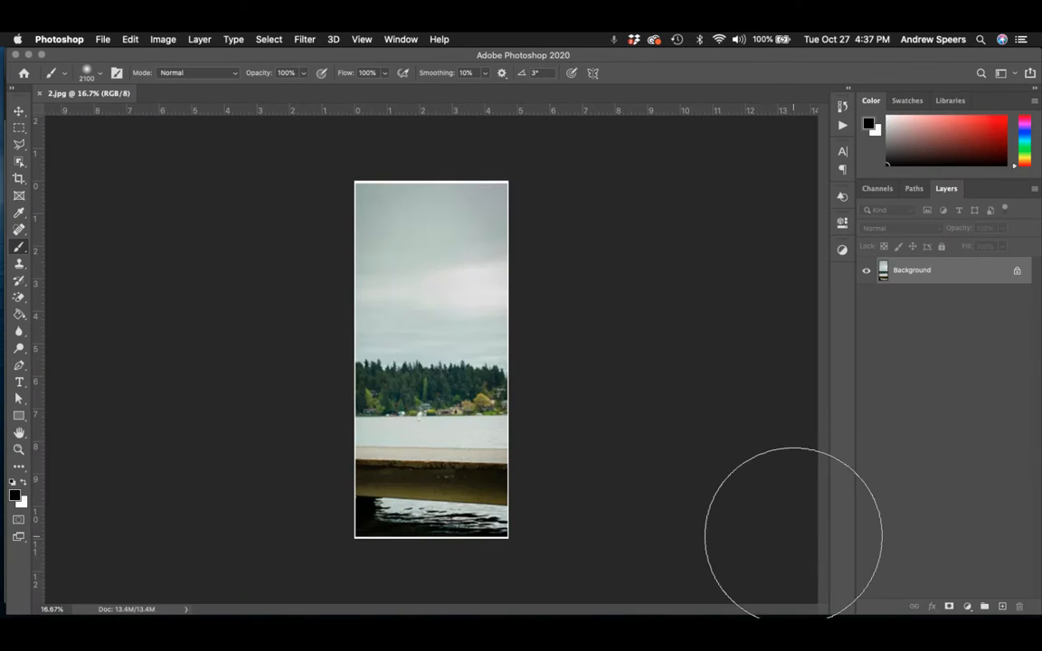
left_click(98, 40)
mouse_move(121, 106)
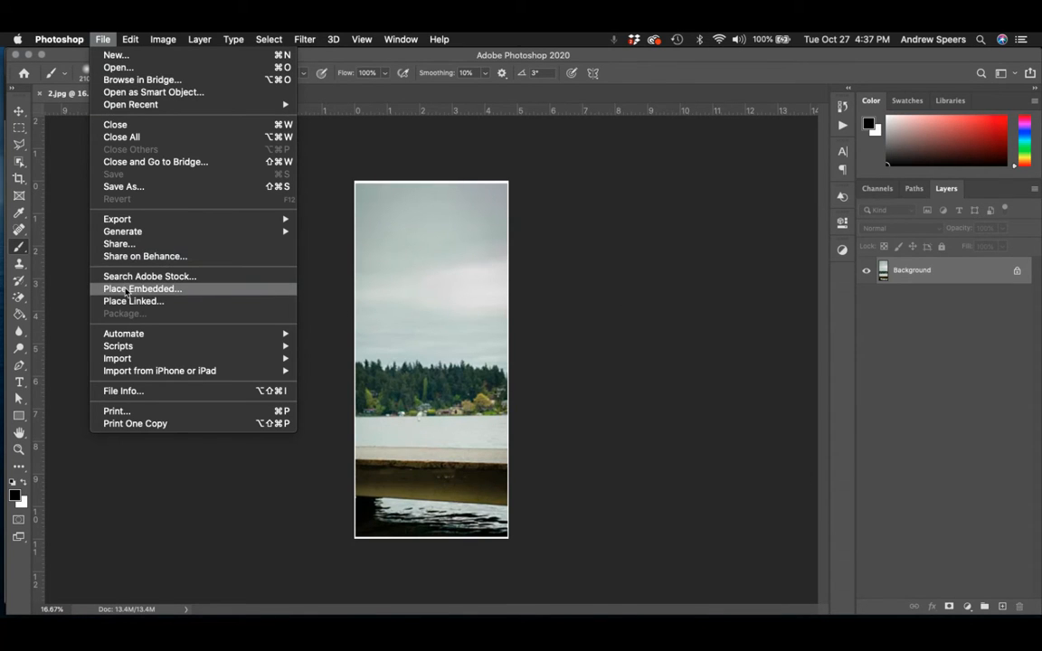
left_click(129, 290)
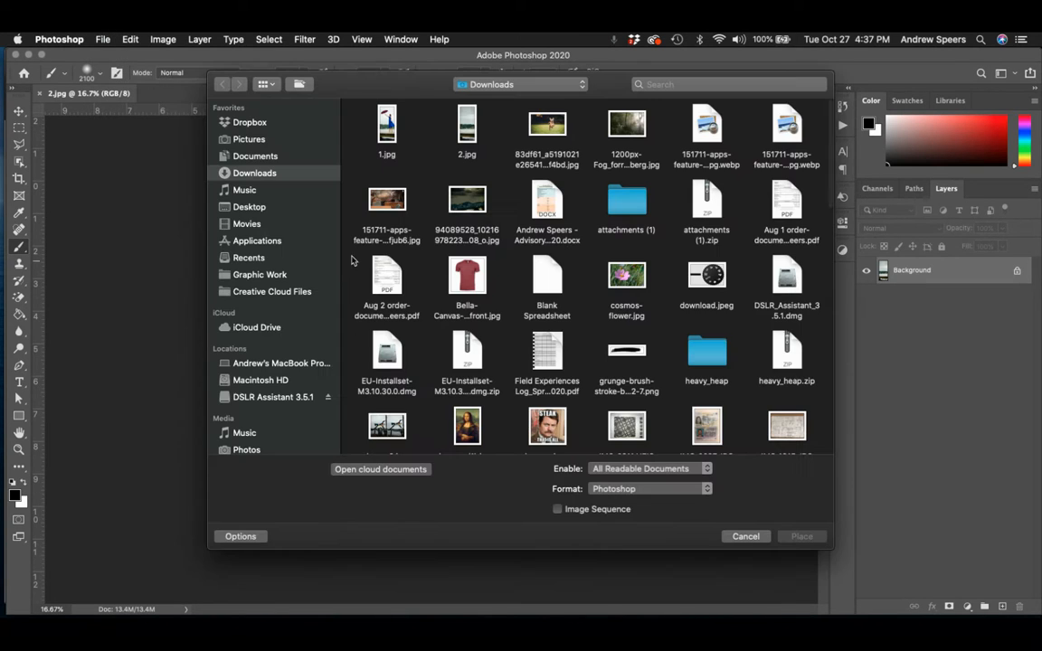
left_click(386, 127)
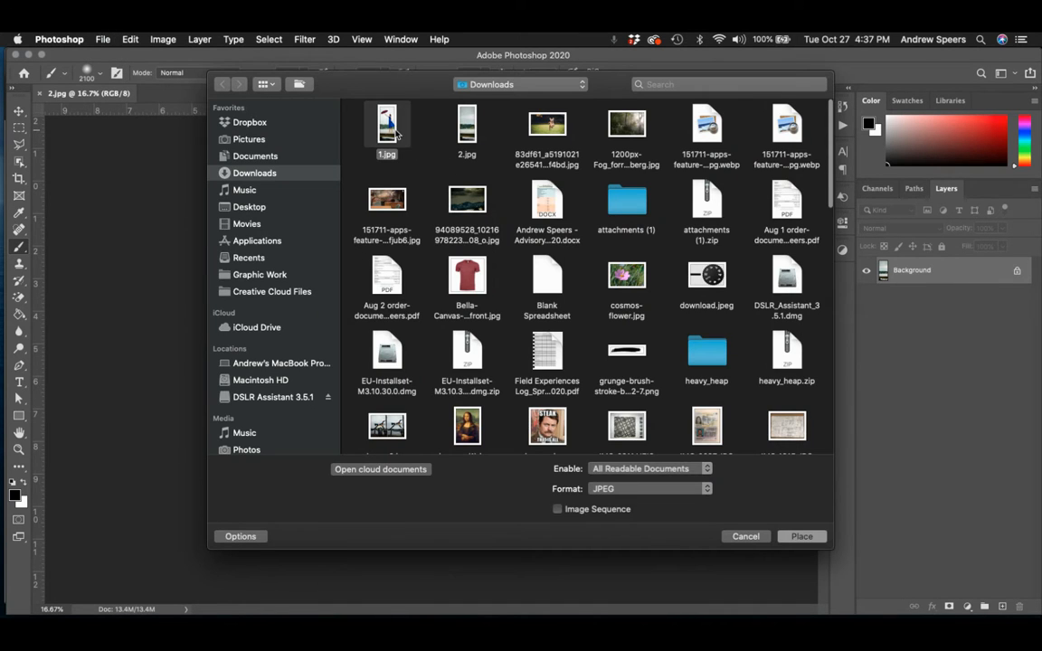
left_click(801, 538)
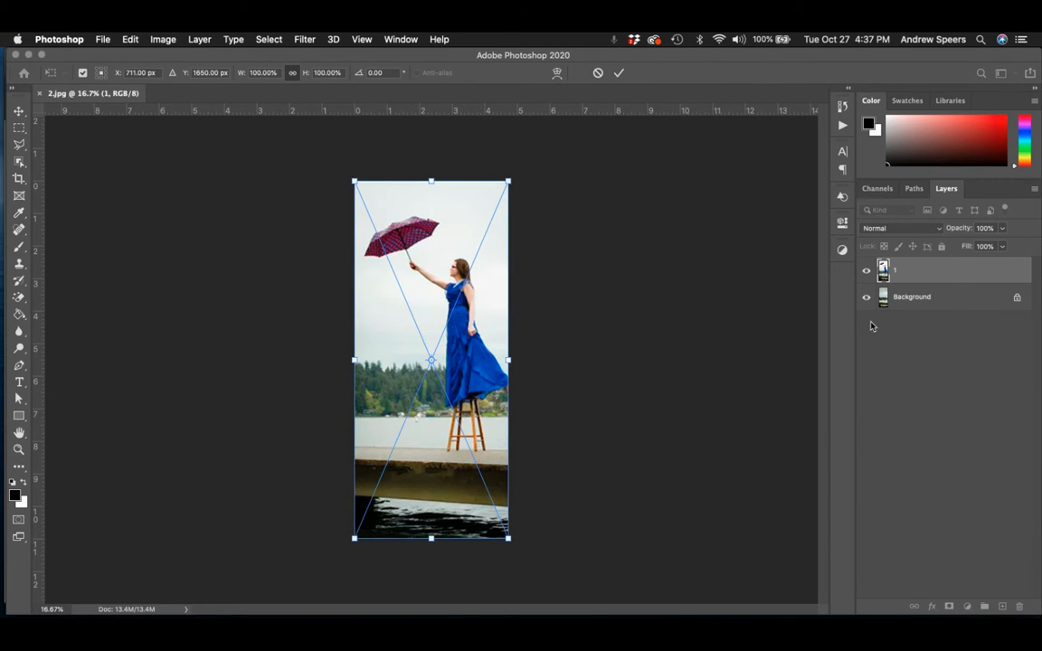
left_click(618, 74)
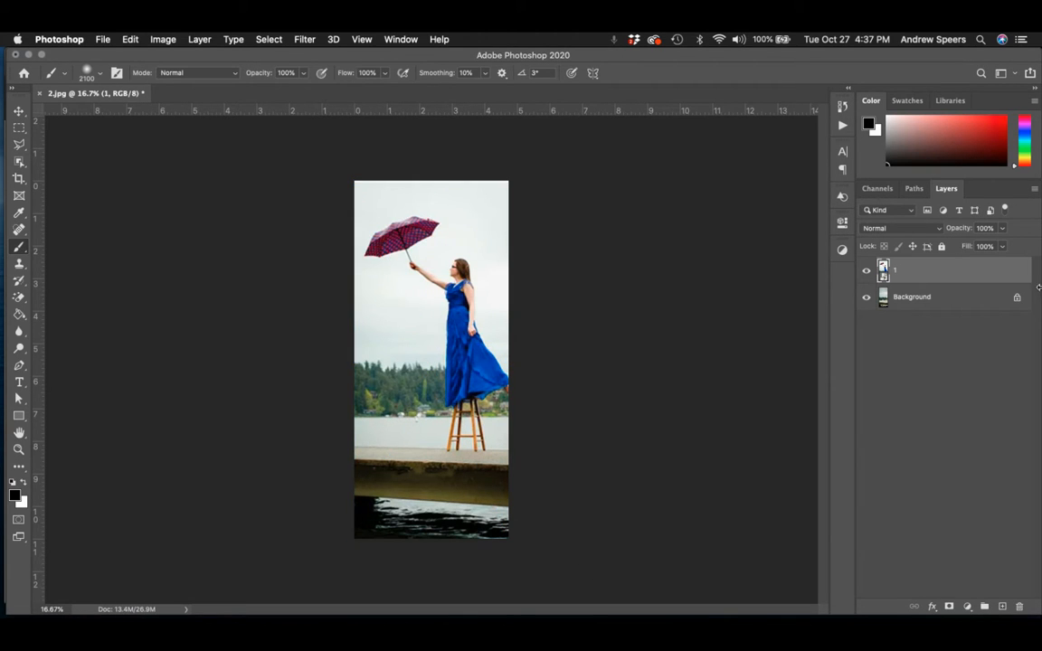
Vary the opacity of layer 1 to compare it with the background photo, returning it to 100%.
left_click(1003, 229)
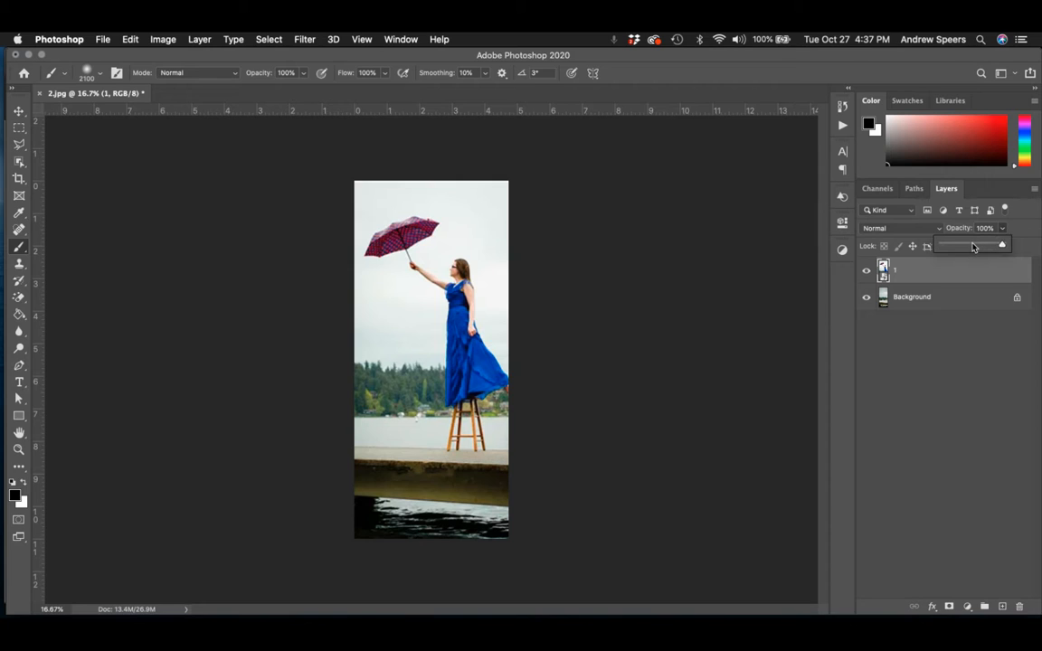
left_click(973, 245)
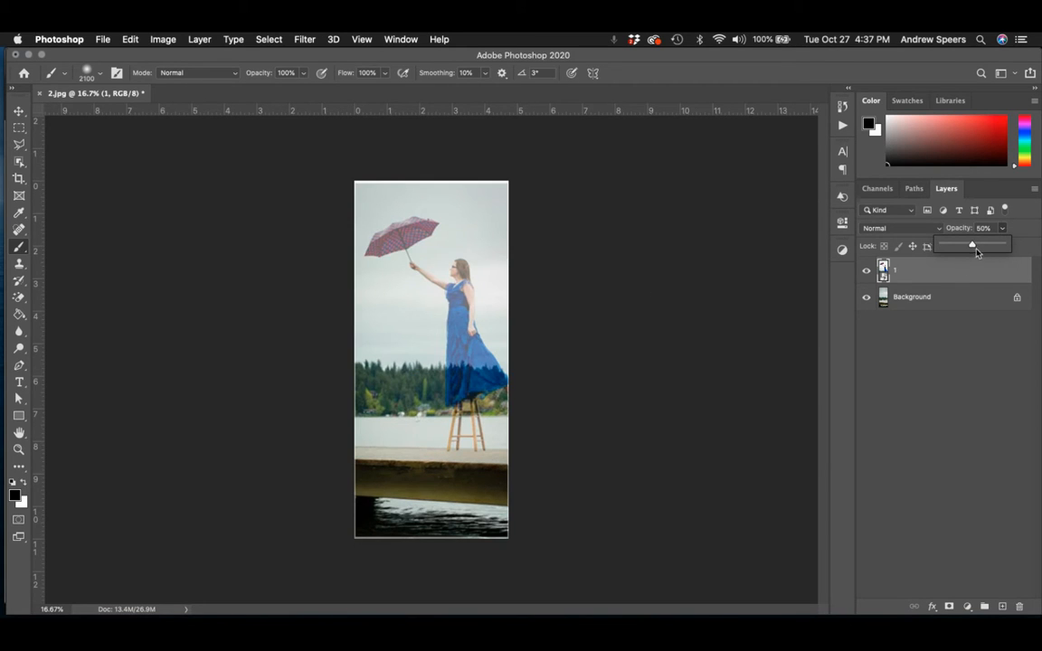
mouse_move(972, 246)
left_mouse_down()
mouse_move(948, 245)
mouse_move(990, 252)
left_mouse_up()
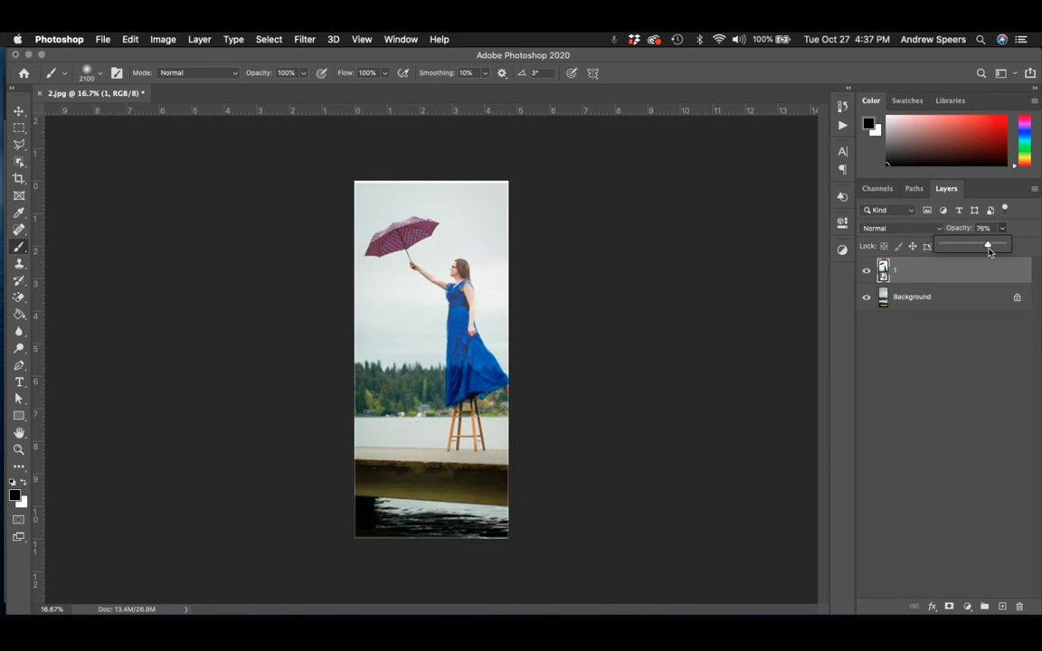
left_click(970, 248)
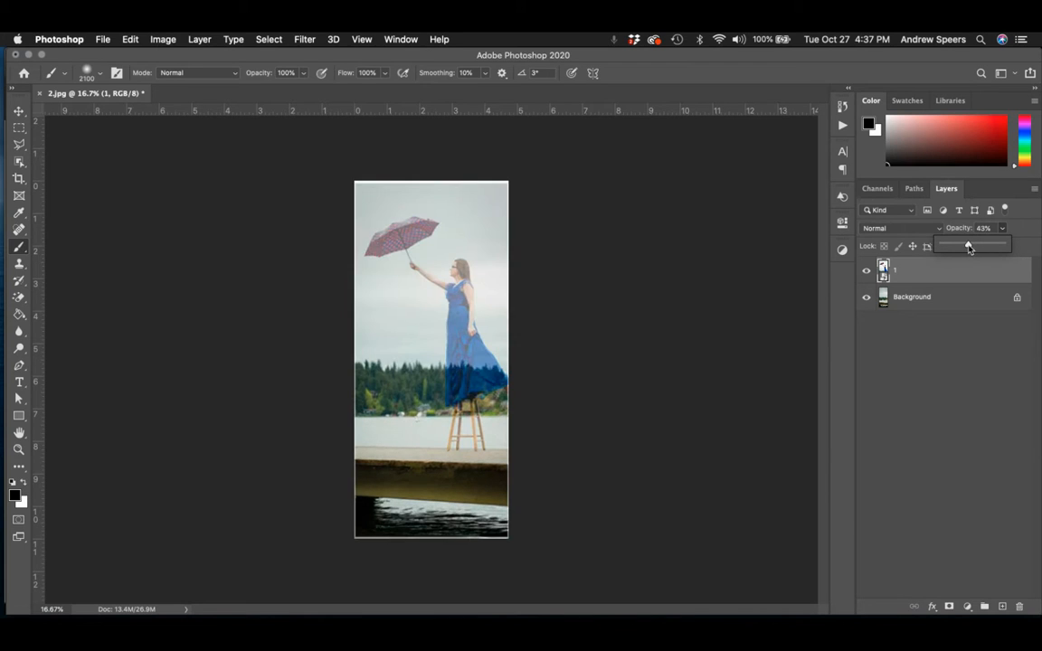
left_click_drag(1002, 260, 1012, 262)
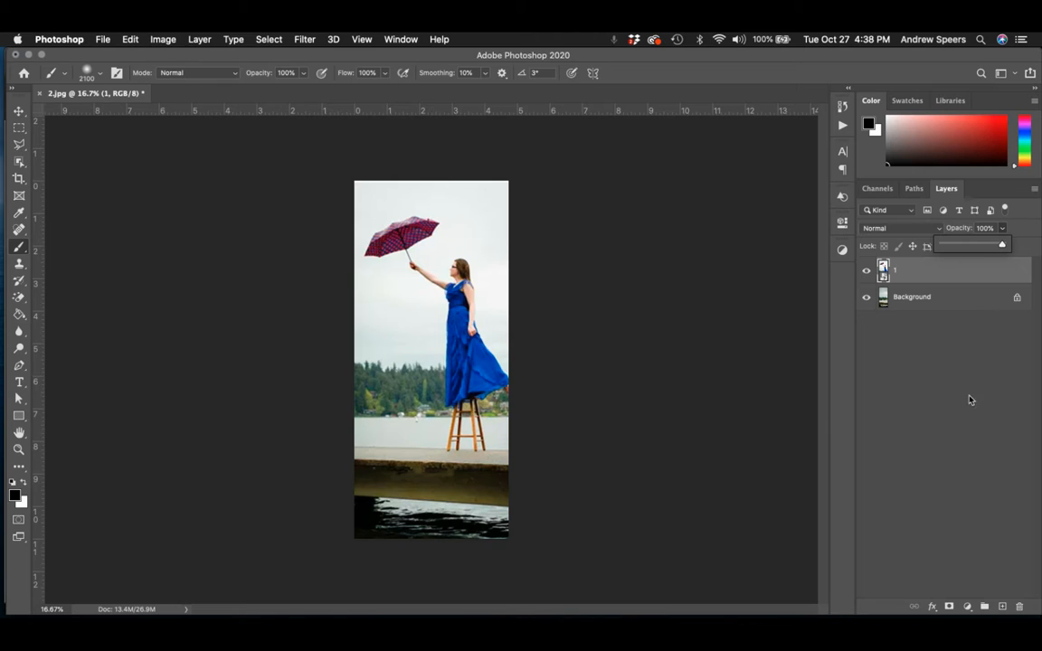
left_click(918, 284)
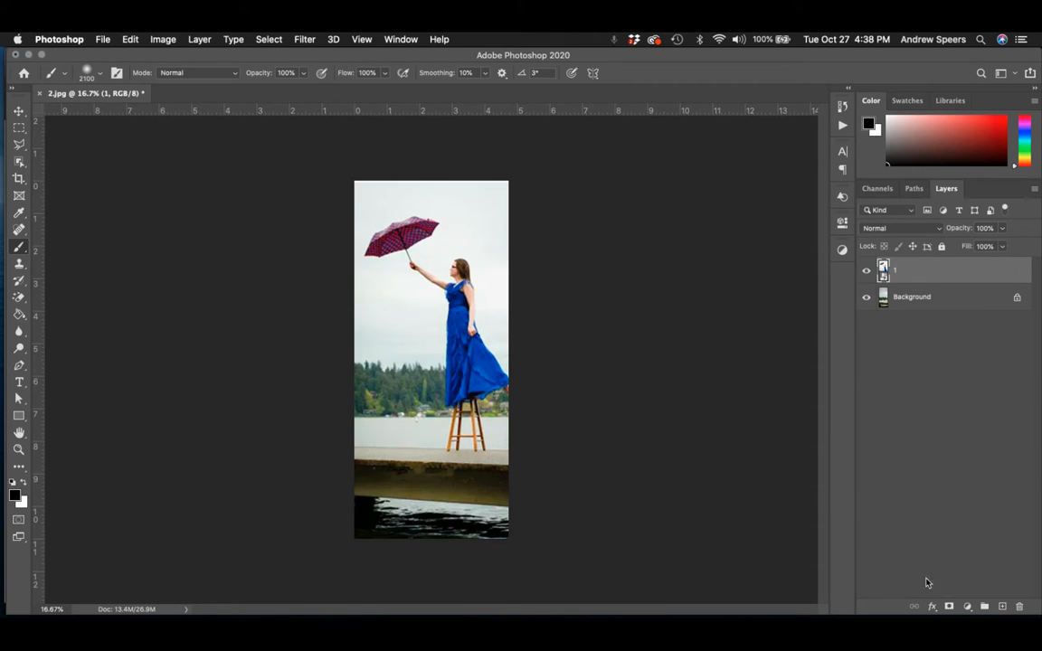
Add a layer mask to layer 1 and reduce the soft black brush to 600 px.
left_click(949, 606)
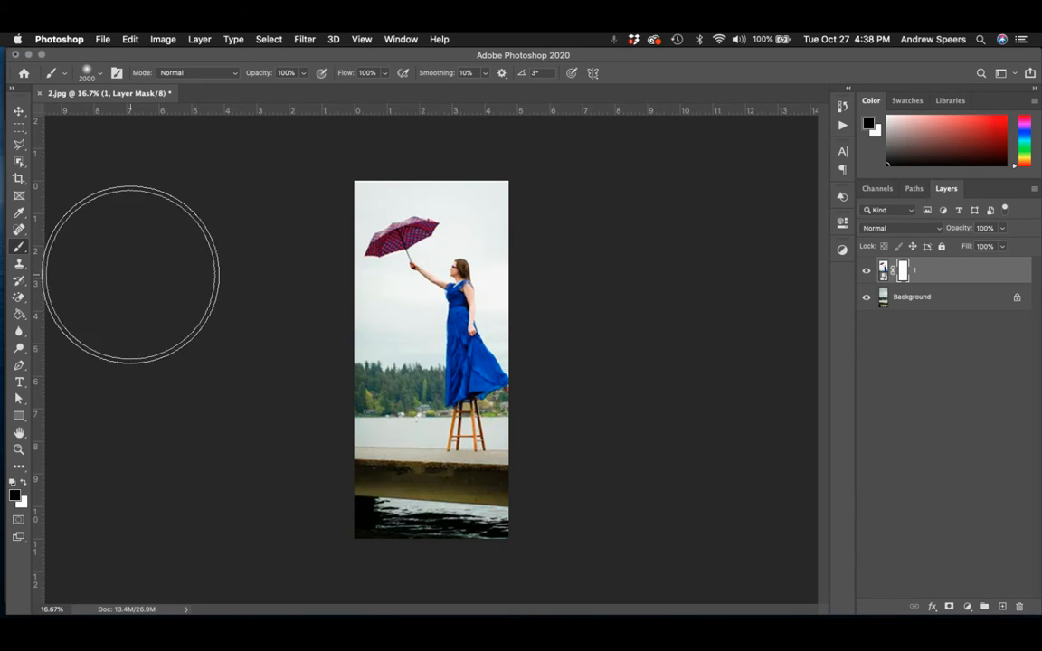
key("bracketleft")
key("bracketleft")
key("bracketleft")
key("bracketleft")
key("bracketleft")
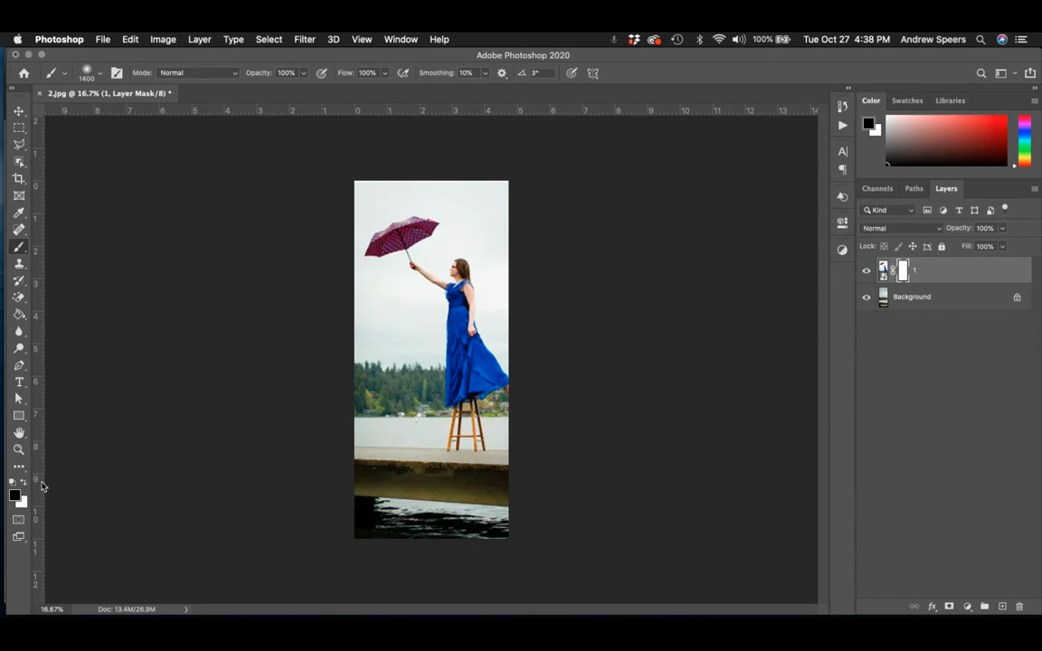
left_click(101, 73)
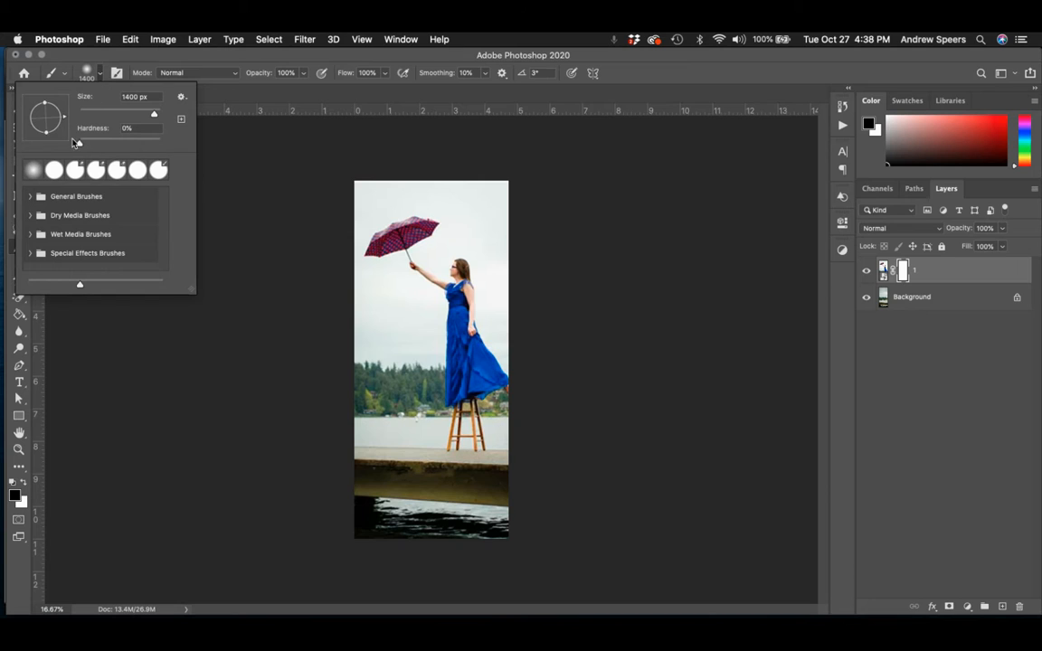
left_click(100, 76)
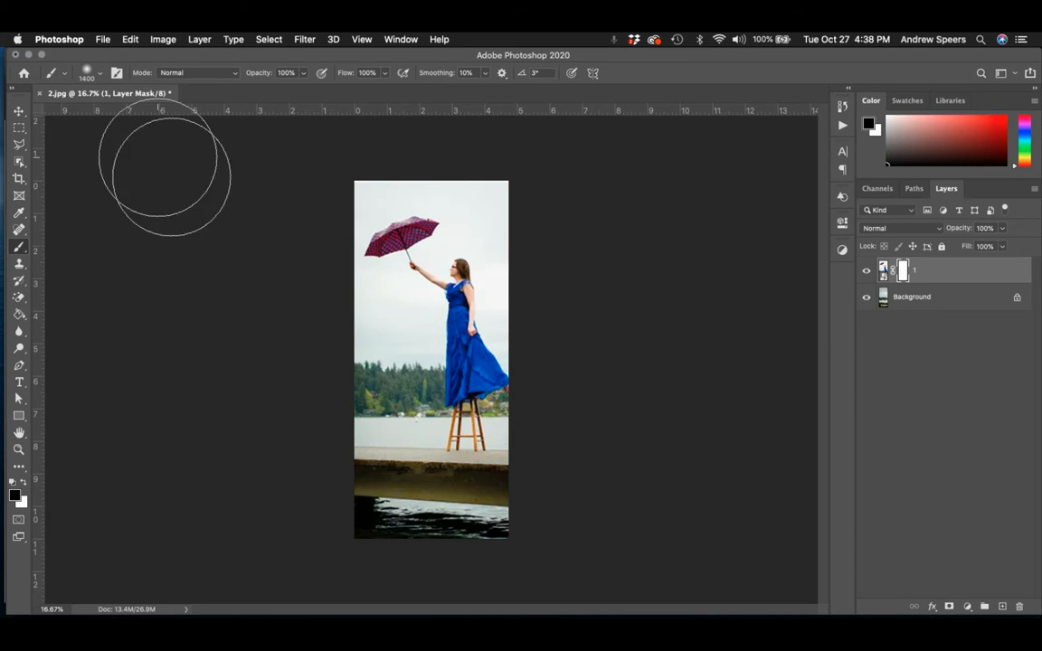
key("bracketleft")
key("bracketleft")
key("bracketleft")
key("bracketleft")
key("bracketleft")
key("bracketleft")
key("bracketleft")
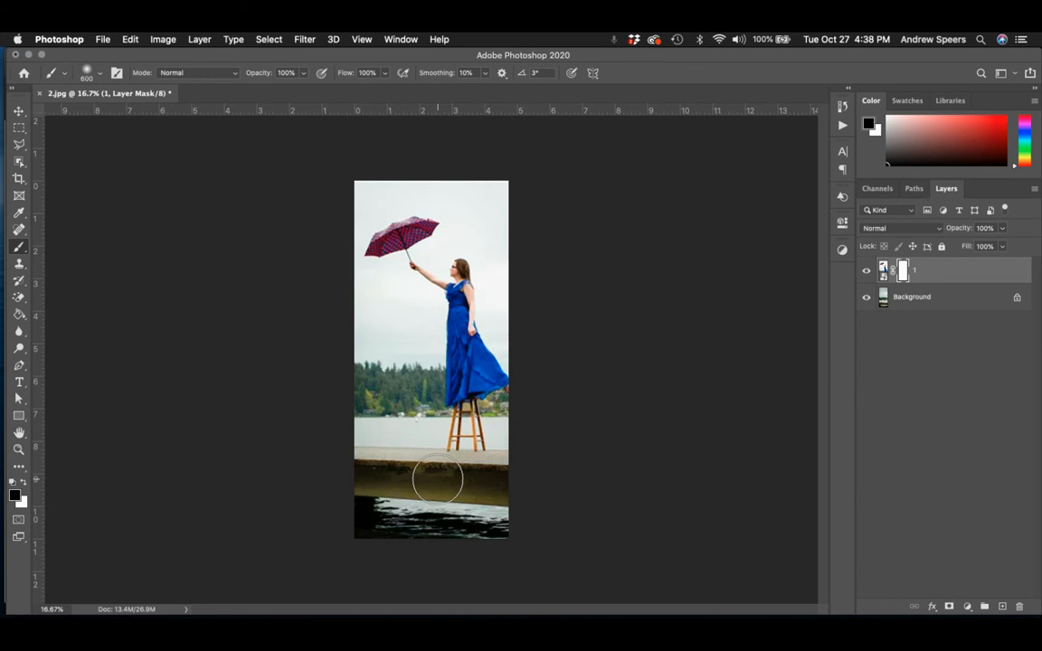
key("bracketleft")
Paint the stool out on layer 1's mask with a 175 px black brush and check the masked area with the Background layer hidden.
key("super+equal")
key("super+equal")
key("super+equal")
key("super+equal")
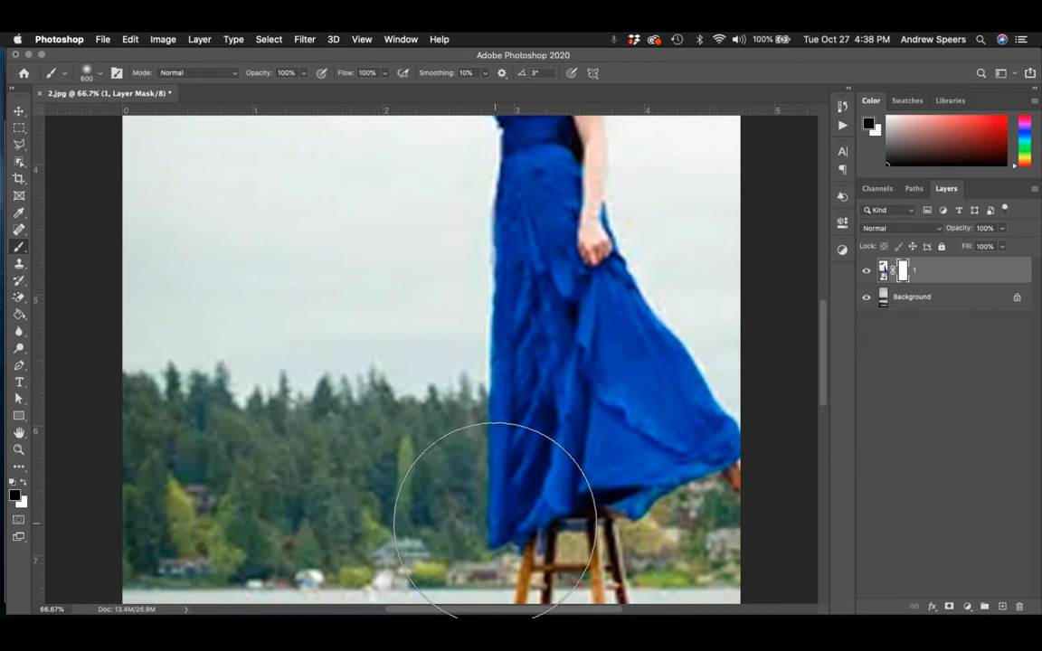
scroll(480, 507, "down", 10)
scroll(488, 512, "right", 4)
key("bracketleft")
key("bracketleft")
key("bracketleft")
key("bracketleft")
key("bracketleft")
key("bracketleft")
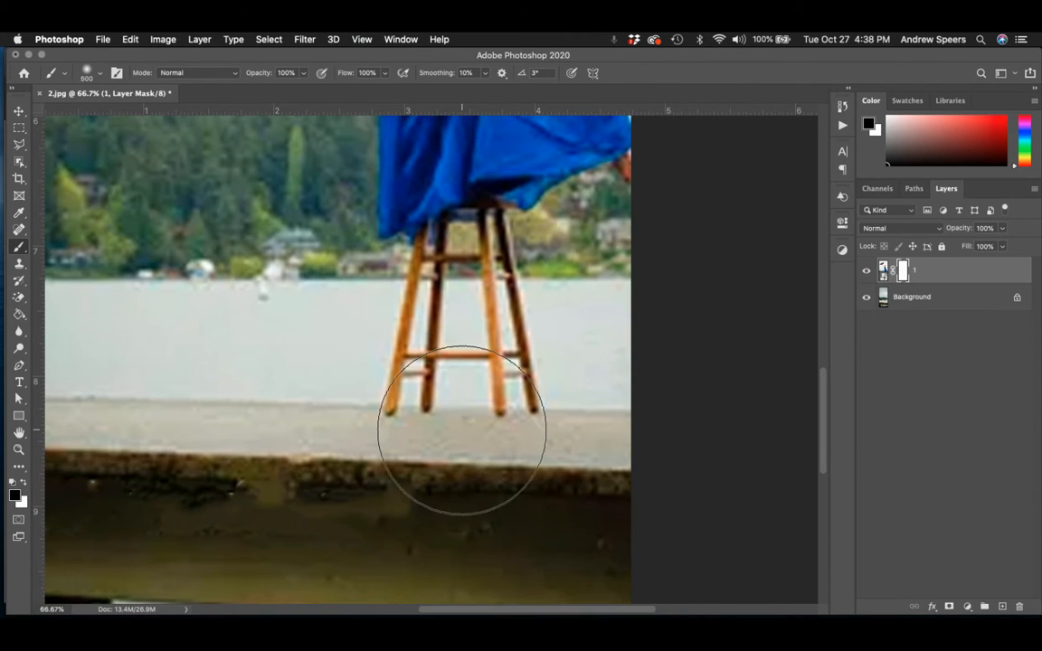
mouse_move(425, 268)
left_mouse_down()
mouse_move(390, 358)
mouse_move(390, 393)
mouse_move(443, 397)
mouse_move(448, 307)
mouse_move(476, 248)
mouse_move(492, 240)
mouse_move(524, 395)
mouse_move(499, 353)
left_mouse_up()
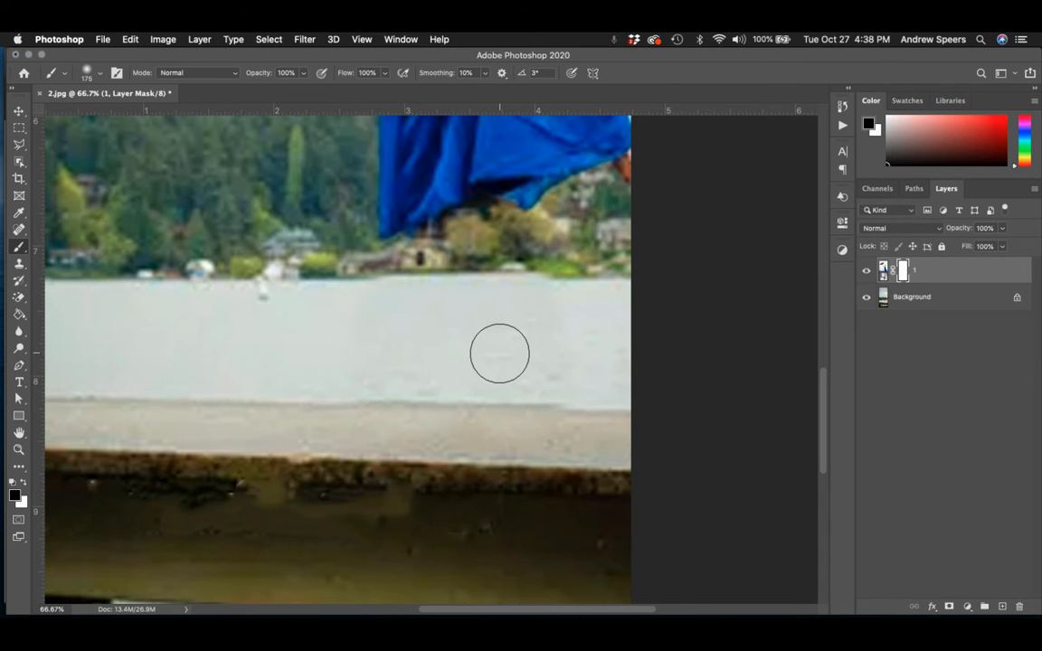
left_click(865, 297)
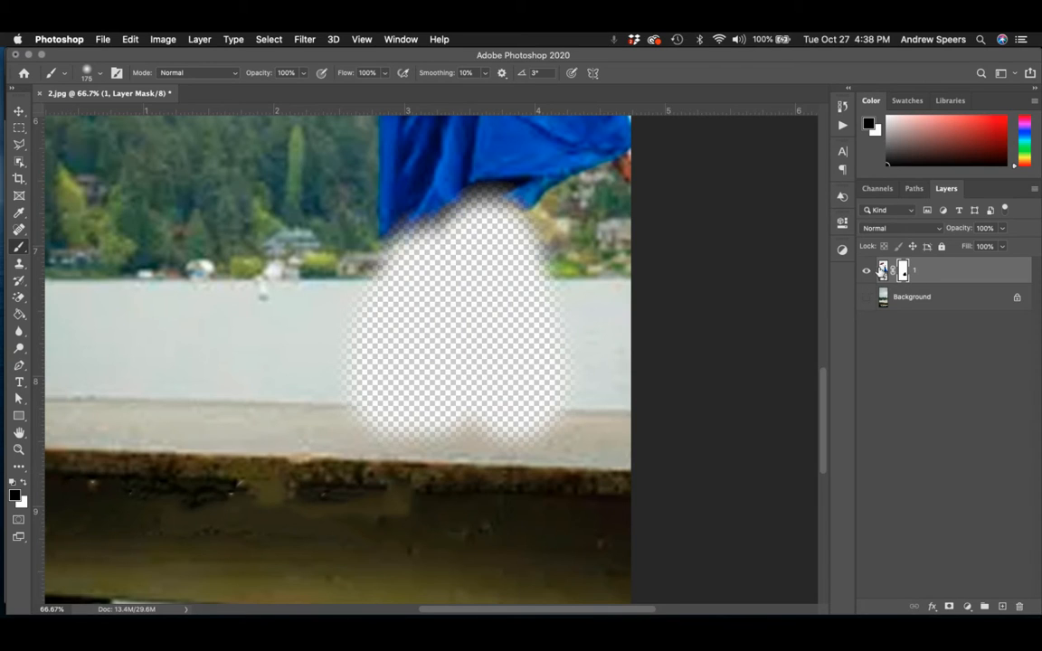
left_click(866, 299)
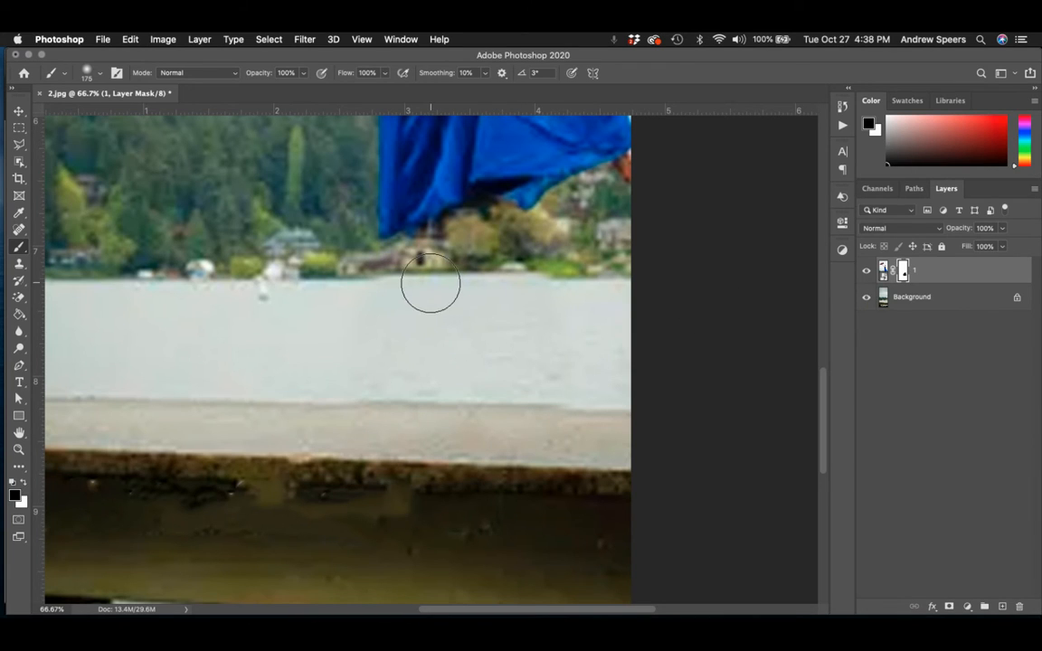
Nudge layer 1 slightly upward to align its shoreline and dock edges with the background photo.
left_click(884, 272)
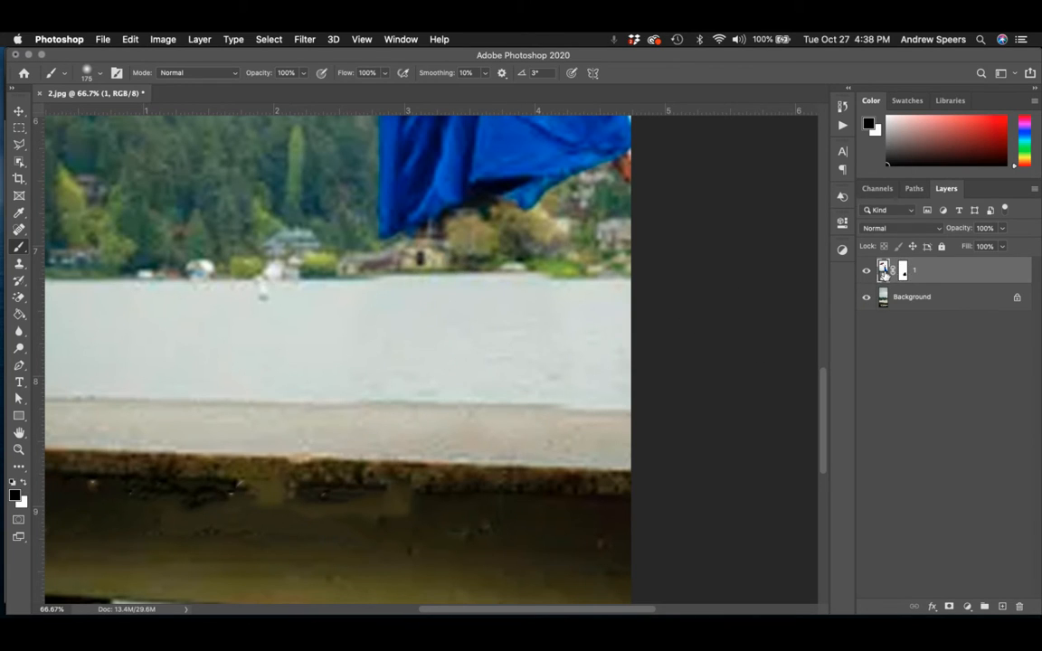
left_click(18, 109)
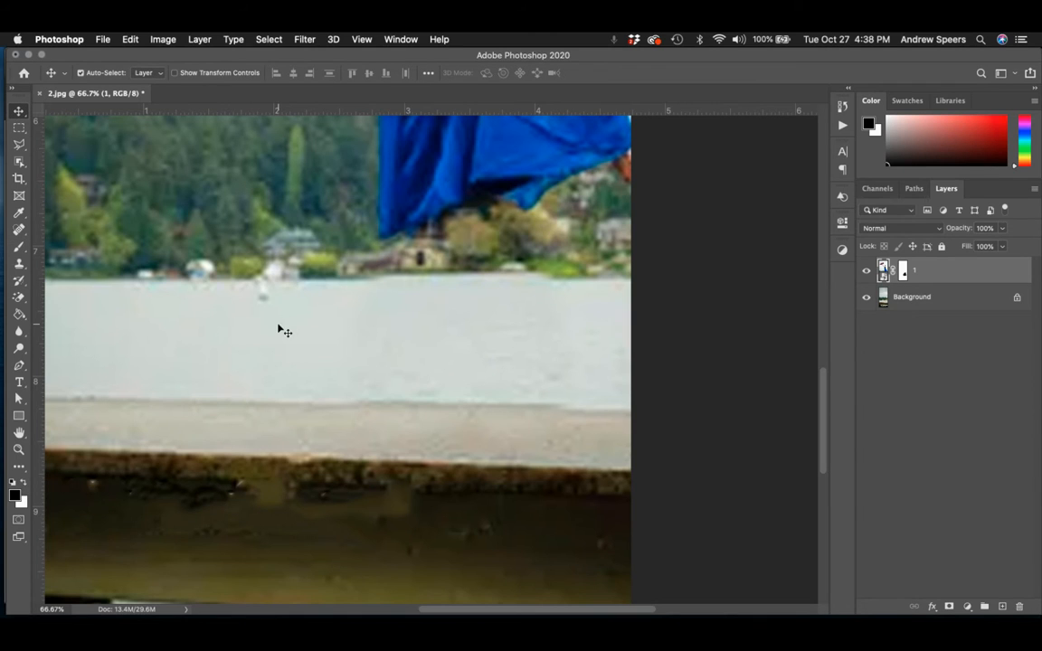
key("Up")
key("Up")
key("Up")
key("Up")
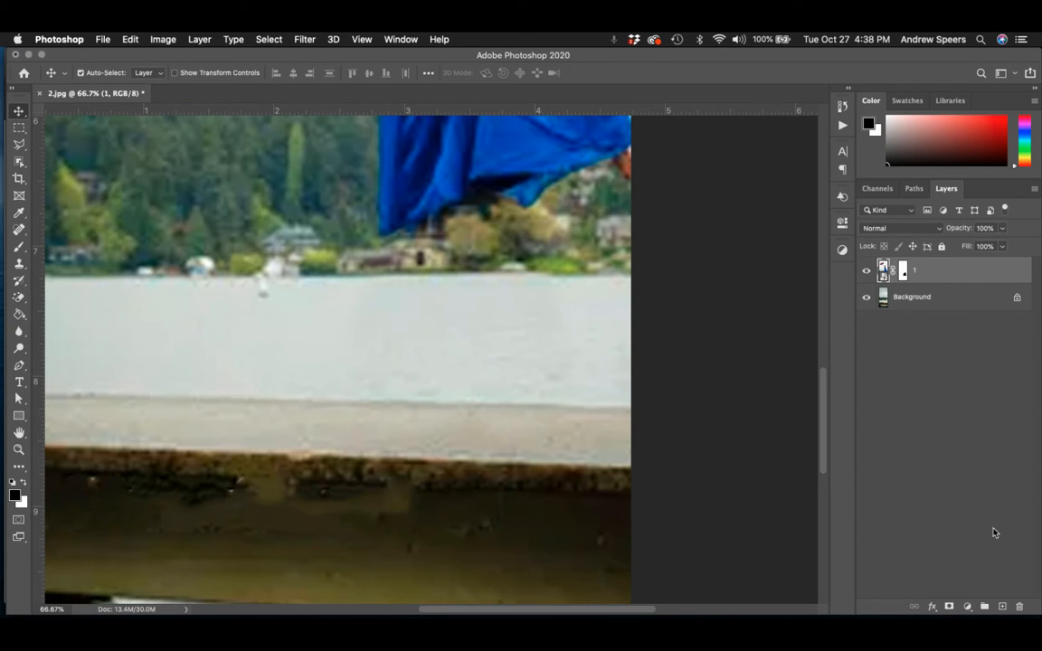
Add a Levels adjustment clipped to layer 1 and set its black input level to 38.
key("super+minus")
key("super+minus")
key("super+minus")
key("super+minus")
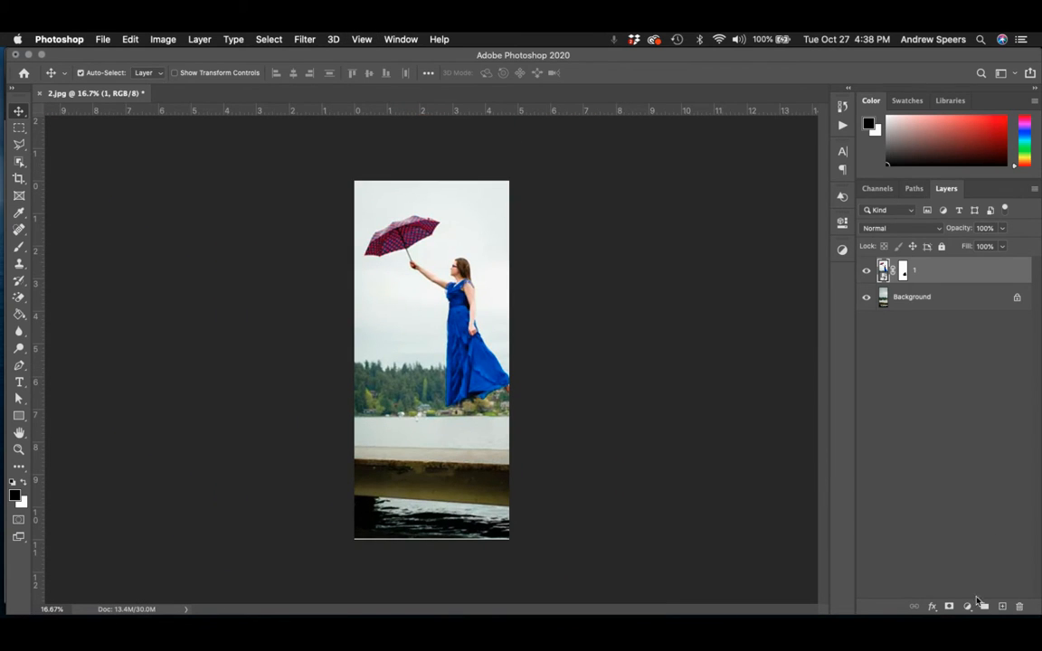
left_click(968, 609)
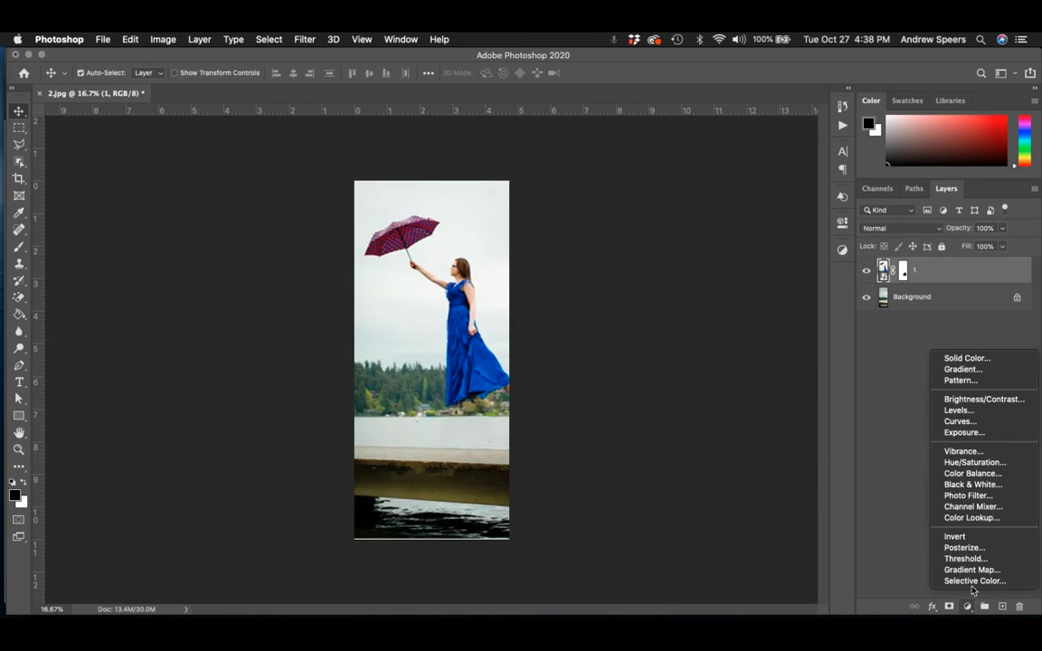
left_click(959, 410)
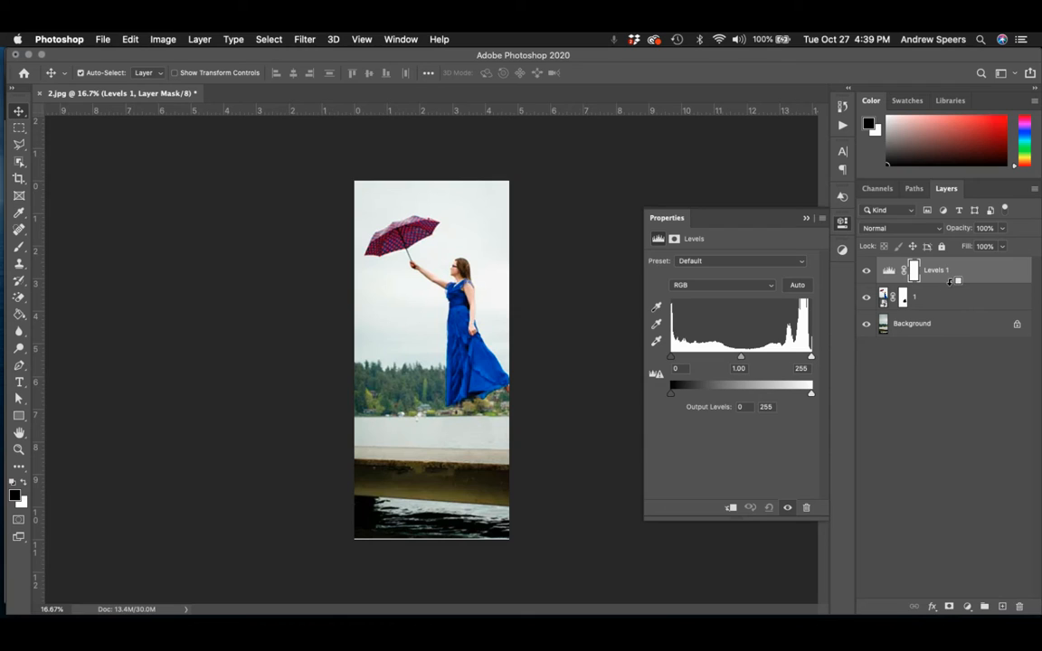
left_click(950, 281, "alt")
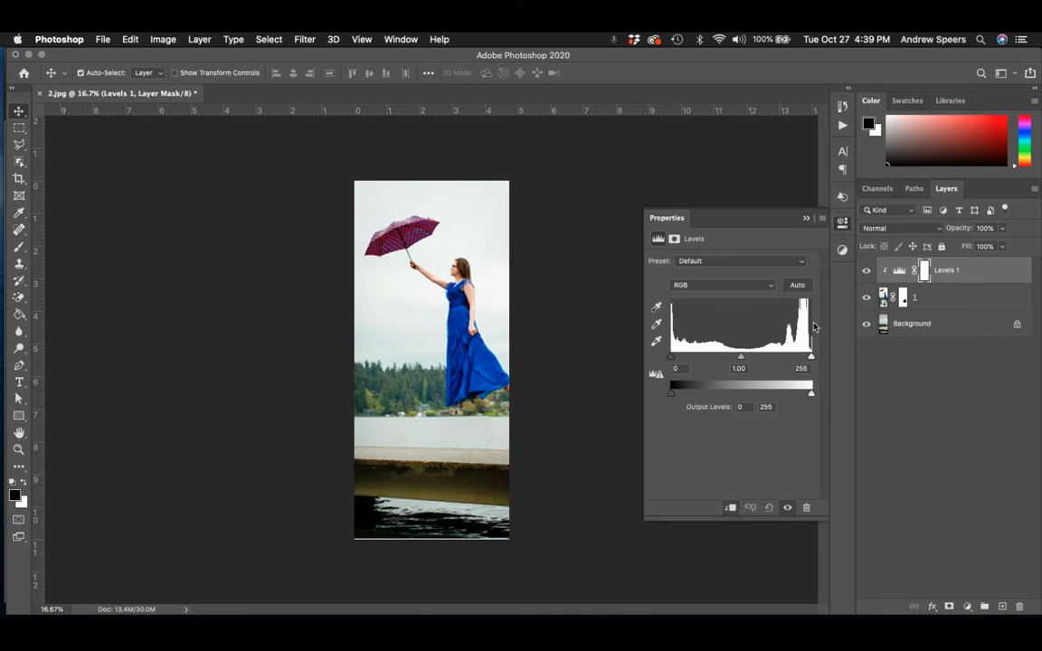
left_click_drag(671, 357, 690, 371)
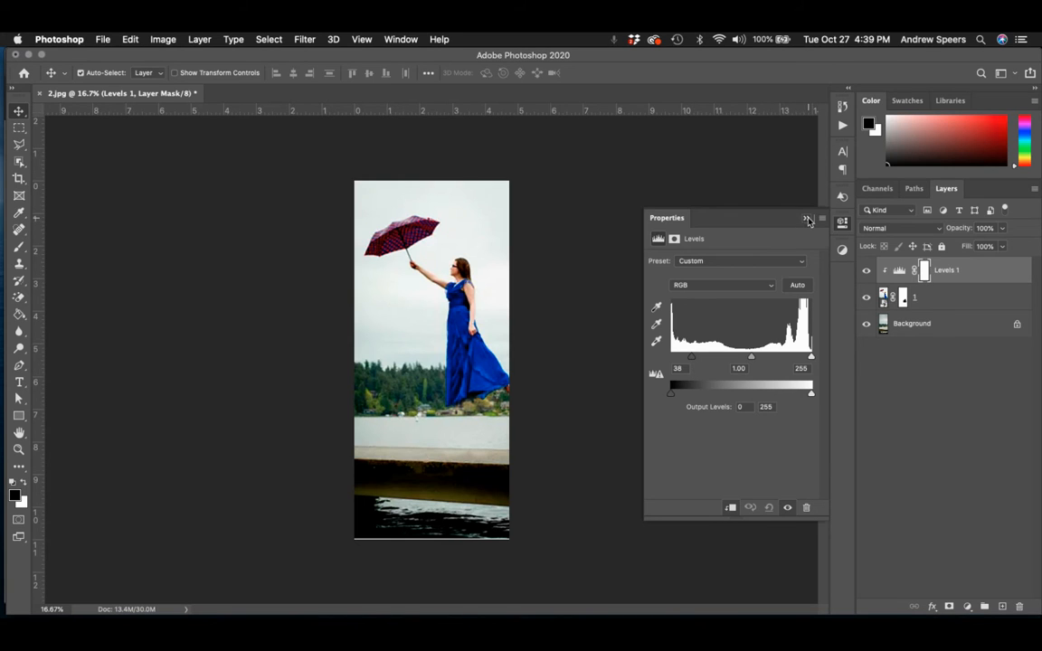
left_click(808, 220)
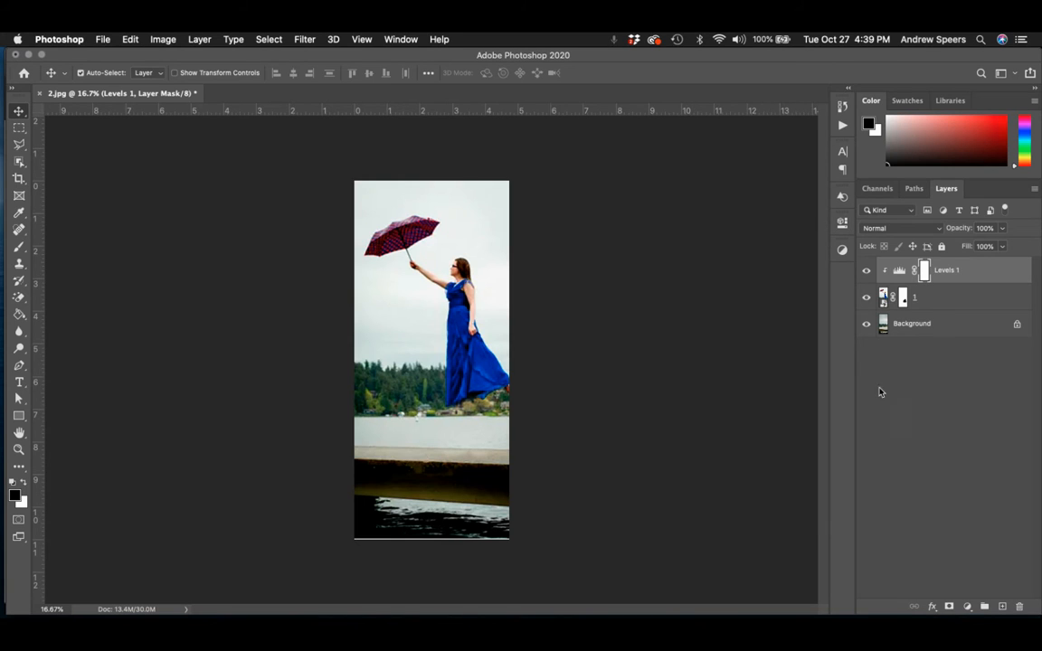
Add a Black & White adjustment layer above the Levels layer and lower its opacity to 77%.
left_click(969, 608)
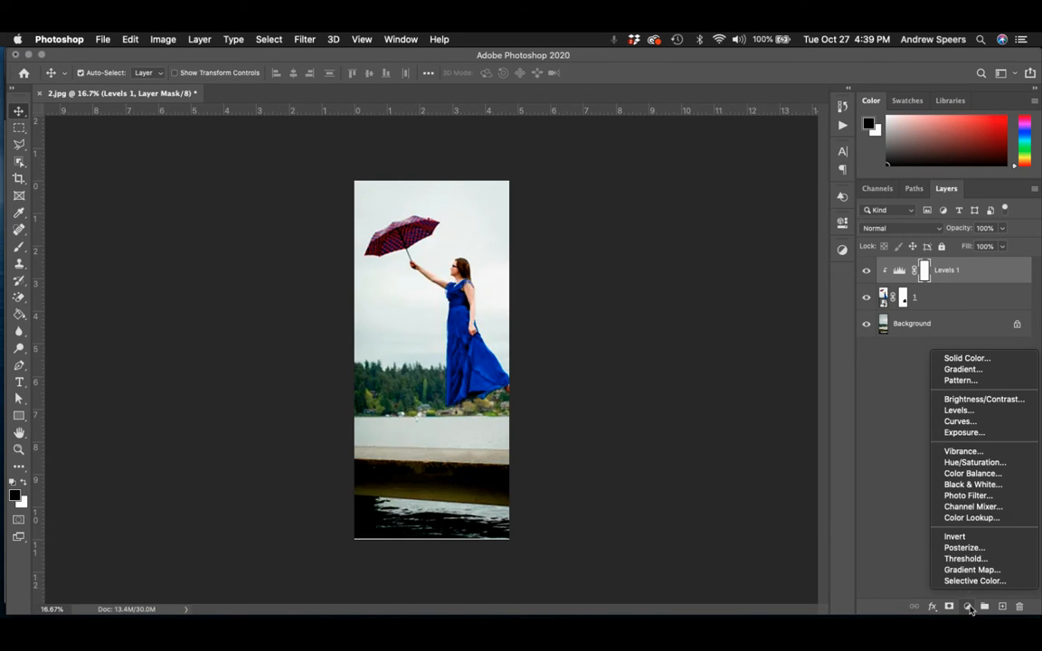
left_click(975, 487)
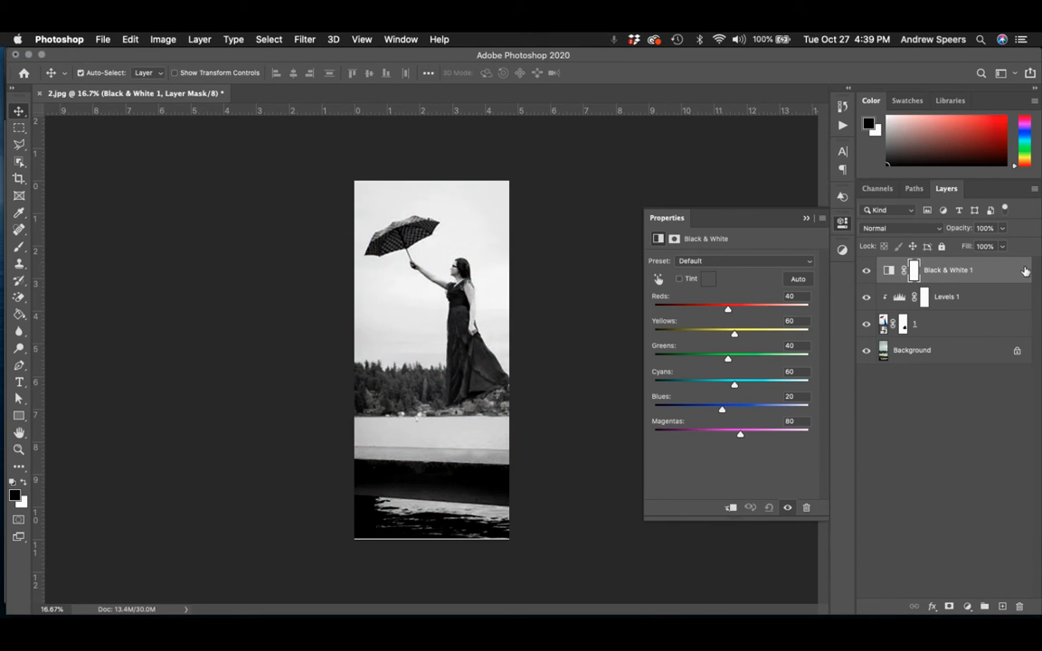
left_click(1002, 229)
left_click(991, 246)
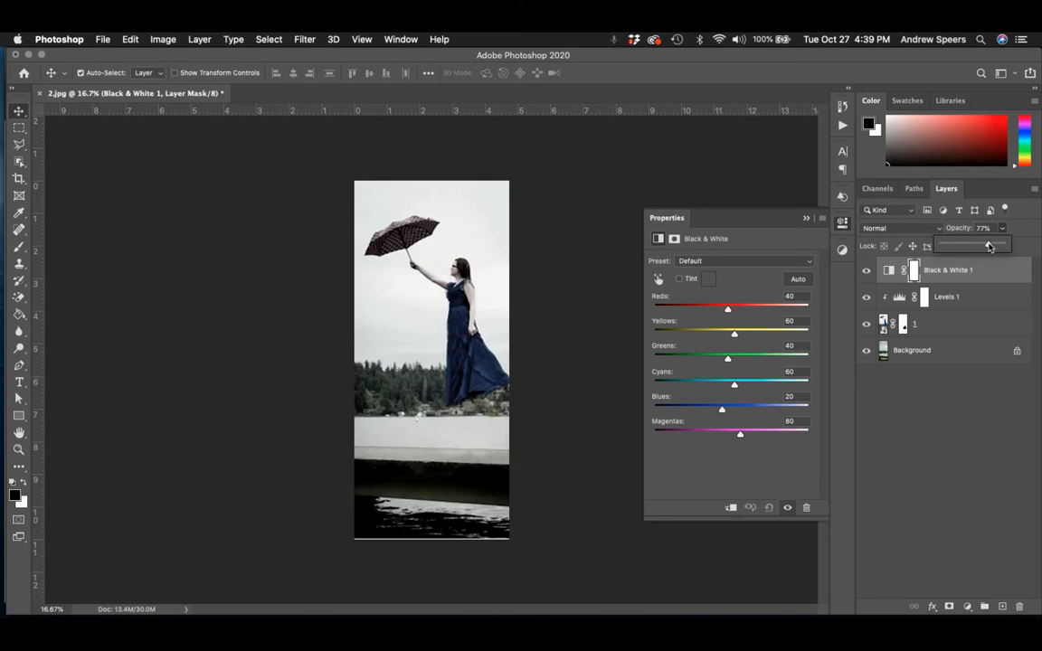
Lower the Black & White layer's opacity to 26% and add a black Solid Color fill layer above it.
left_click_drag(990, 247, 960, 248)
left_click(819, 220)
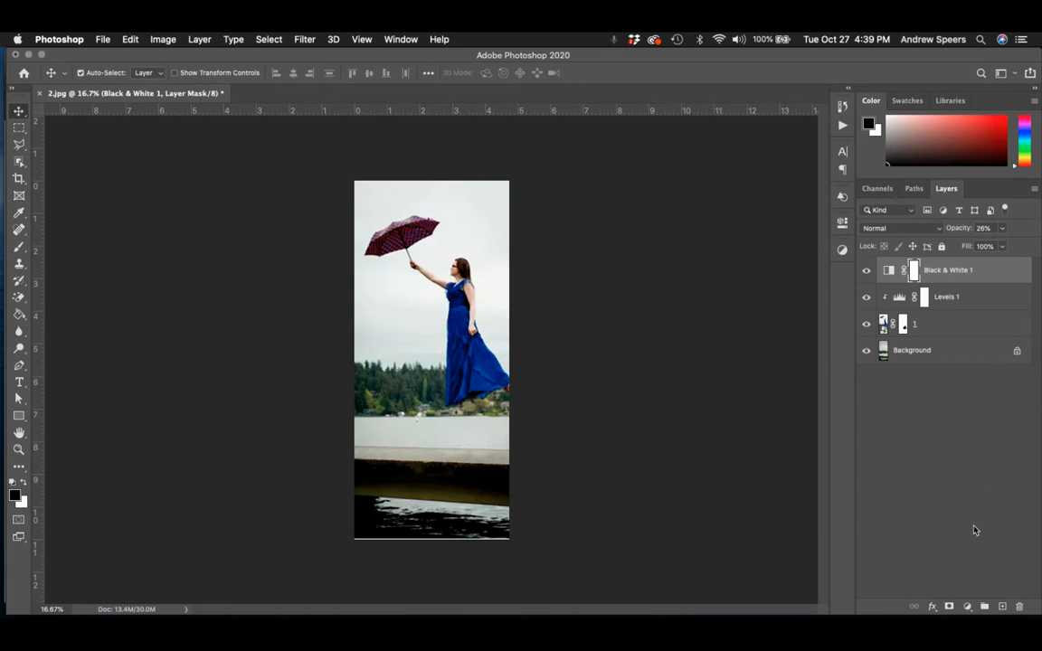
left_click(967, 609)
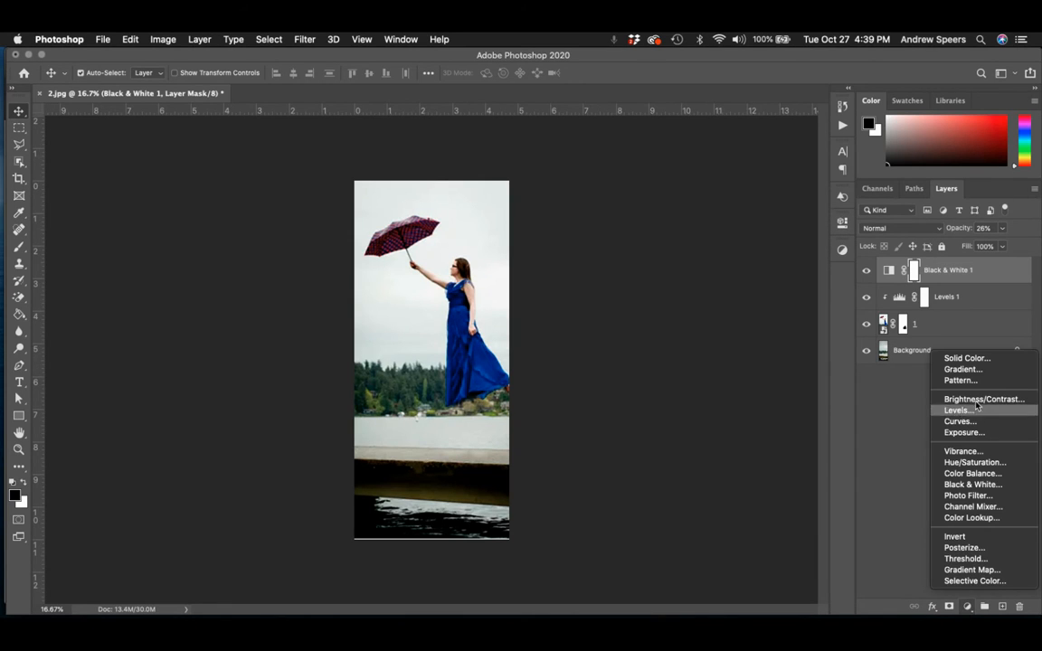
left_click(968, 360)
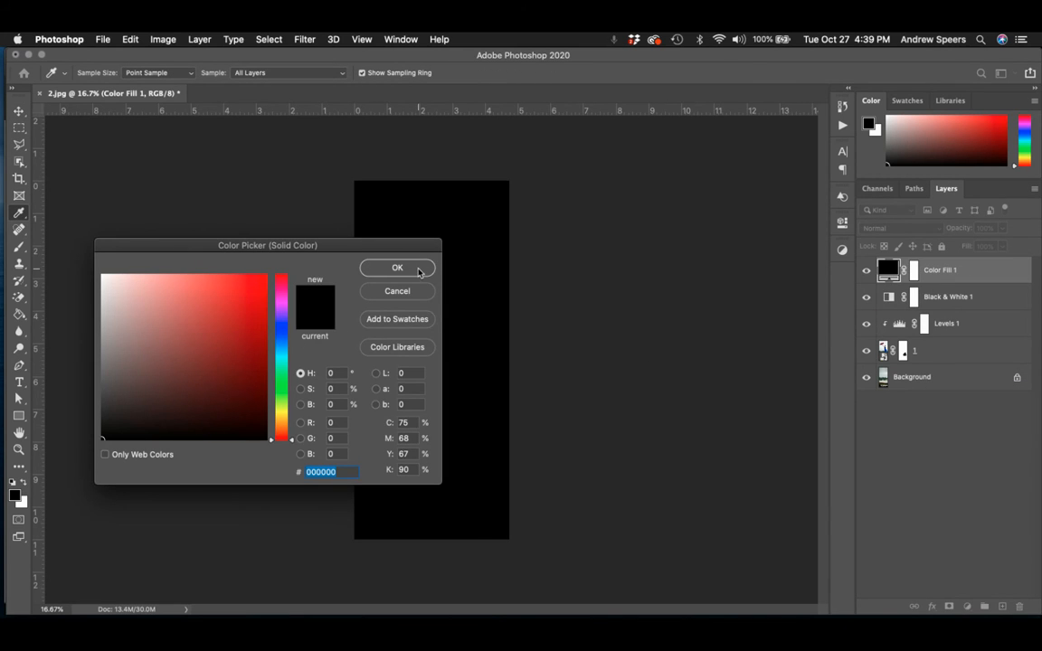
left_click(386, 271)
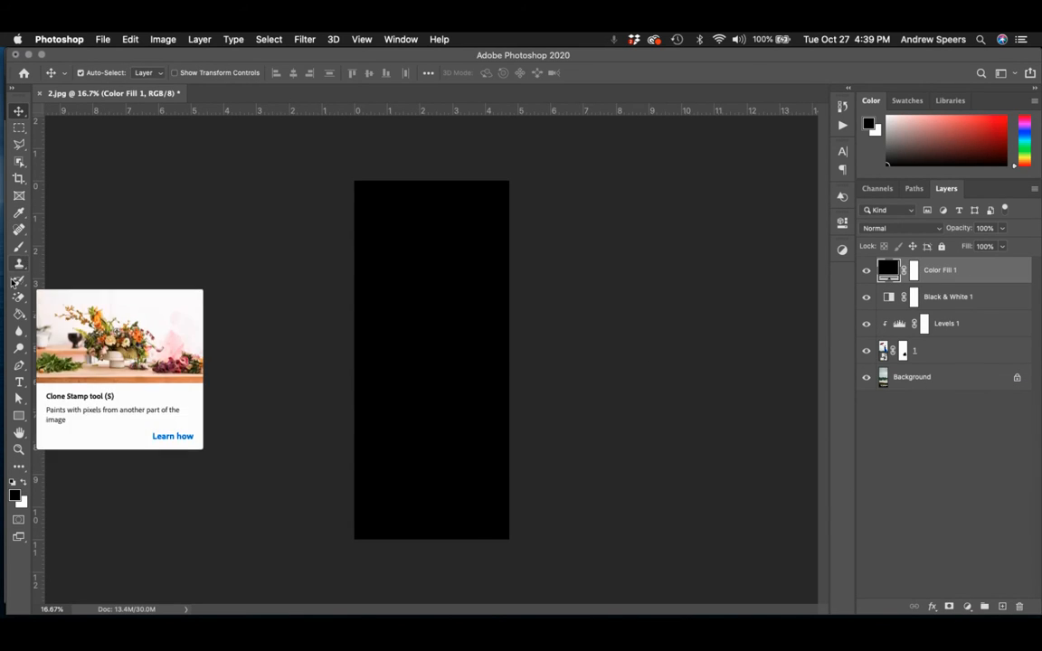
Paint down the middle of the color fill layer's mask with a soft 1700 px black brush, leaving a dark vignette around the edges.
left_click(19, 246)
left_click(101, 75)
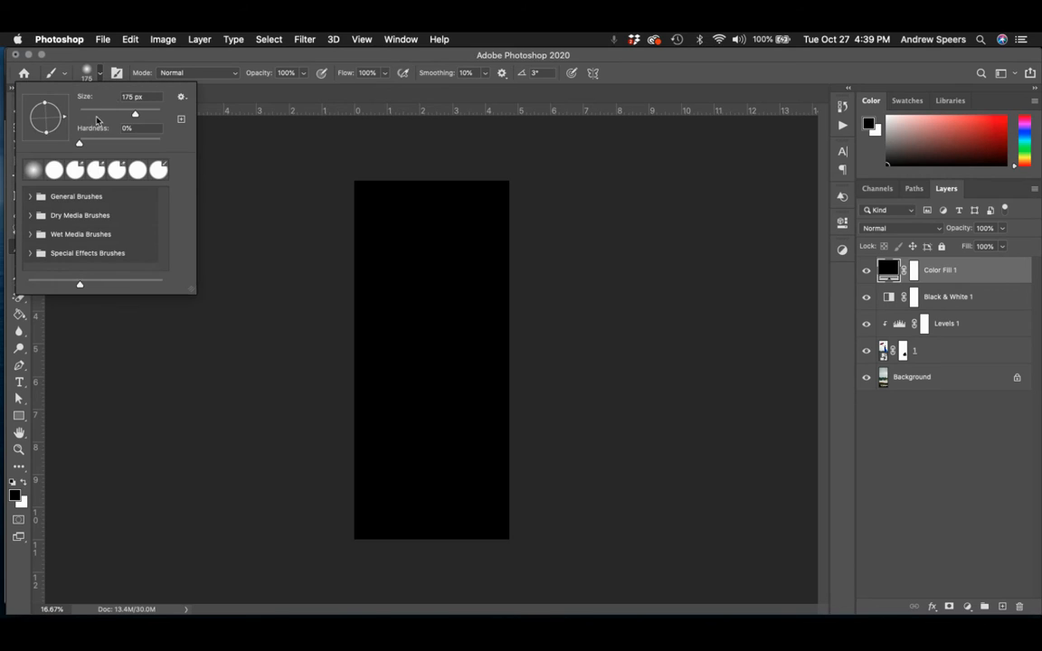
left_click(100, 72)
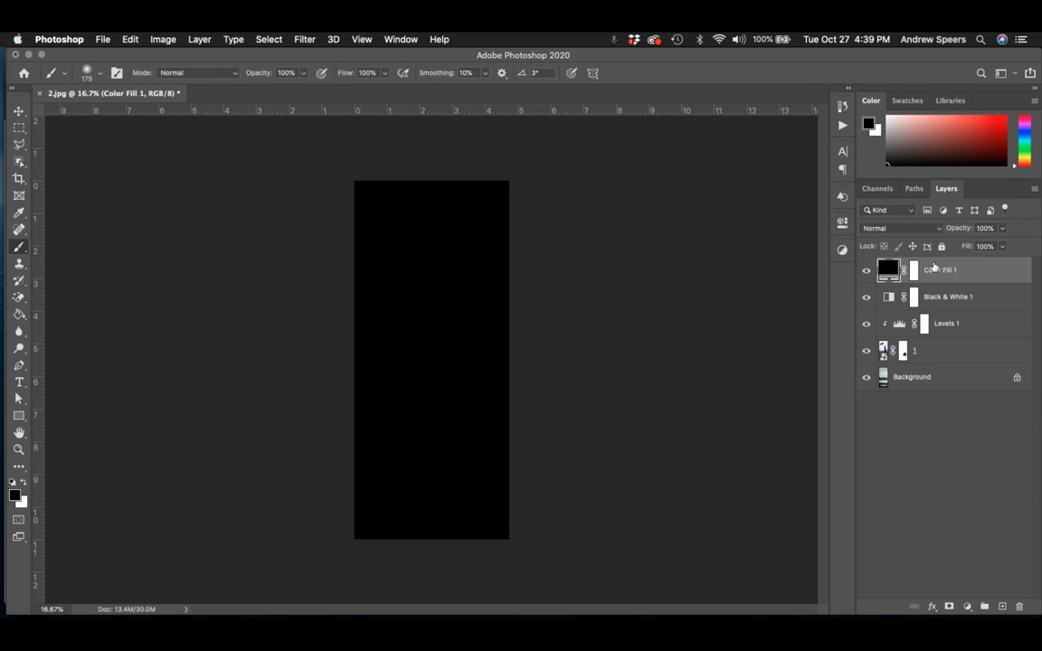
left_click(912, 271)
key("bracketright")
key("bracketright")
key("bracketright")
key("bracketright")
key("bracketright")
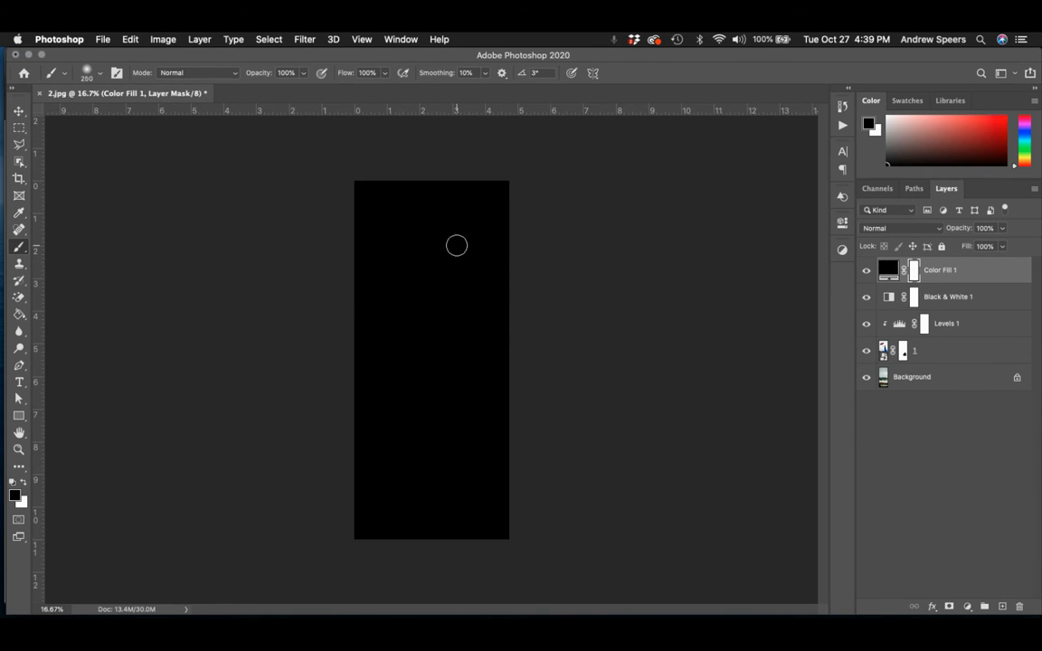
key("bracketright")
key("bracketright")
key("bracketright")
key("bracketright")
key("bracketright")
key("bracketright")
key("bracketright")
key("bracketright")
key("bracketright")
key("bracketright")
key("bracketright")
key("bracketright")
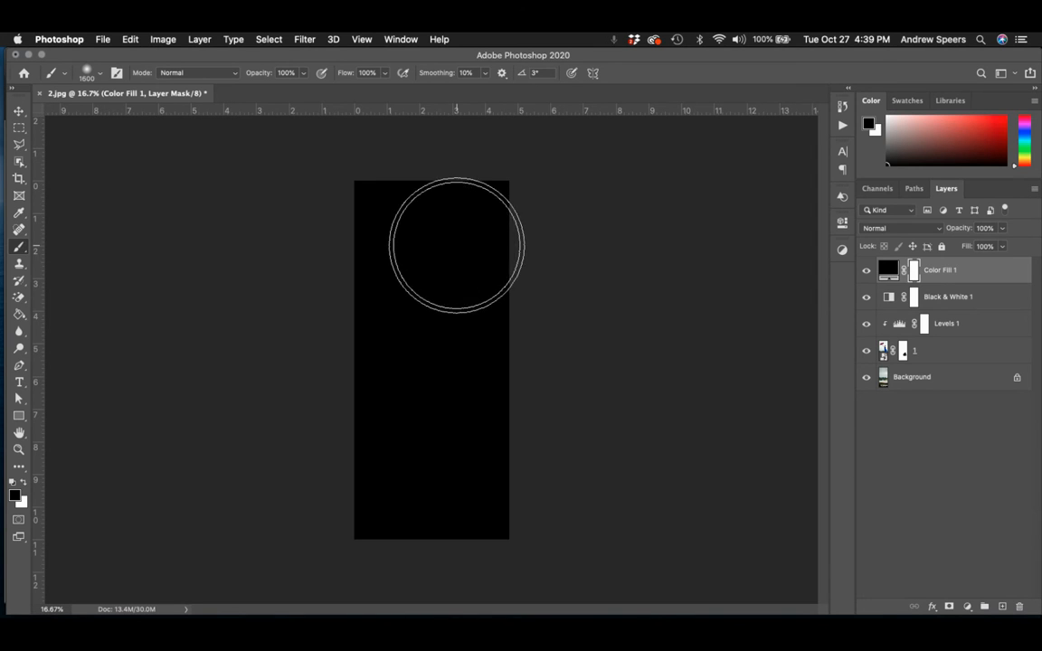
left_click_drag(439, 251, 428, 462)
Compare the image with the vignette layer hidden and shown, and lower that layer's opacity to 92%.
left_click(867, 272)
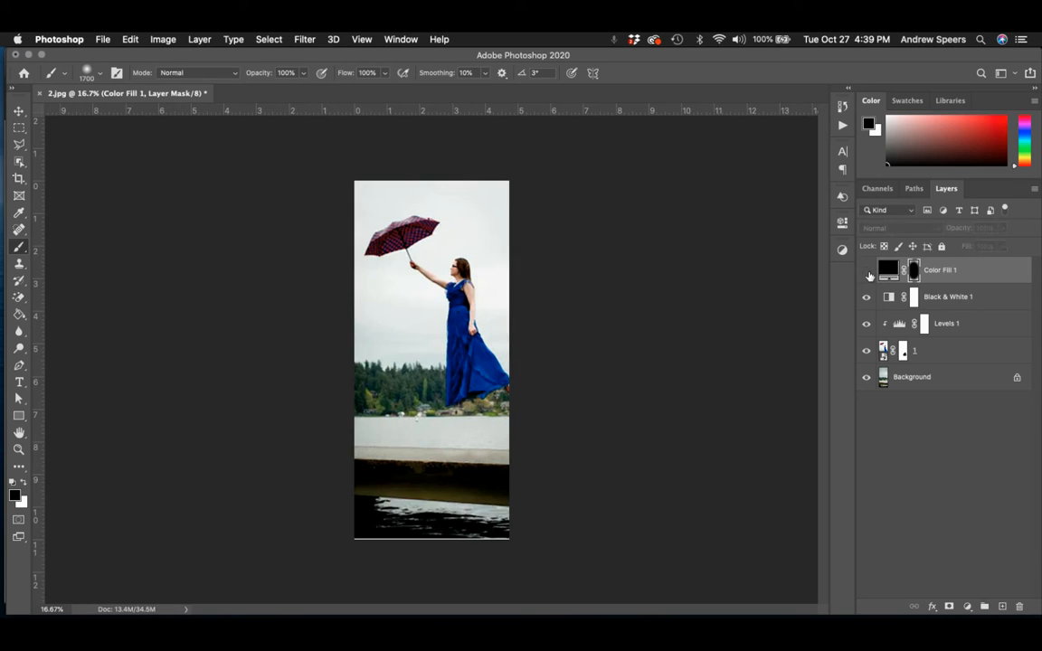
left_click(866, 272)
left_click(1003, 229)
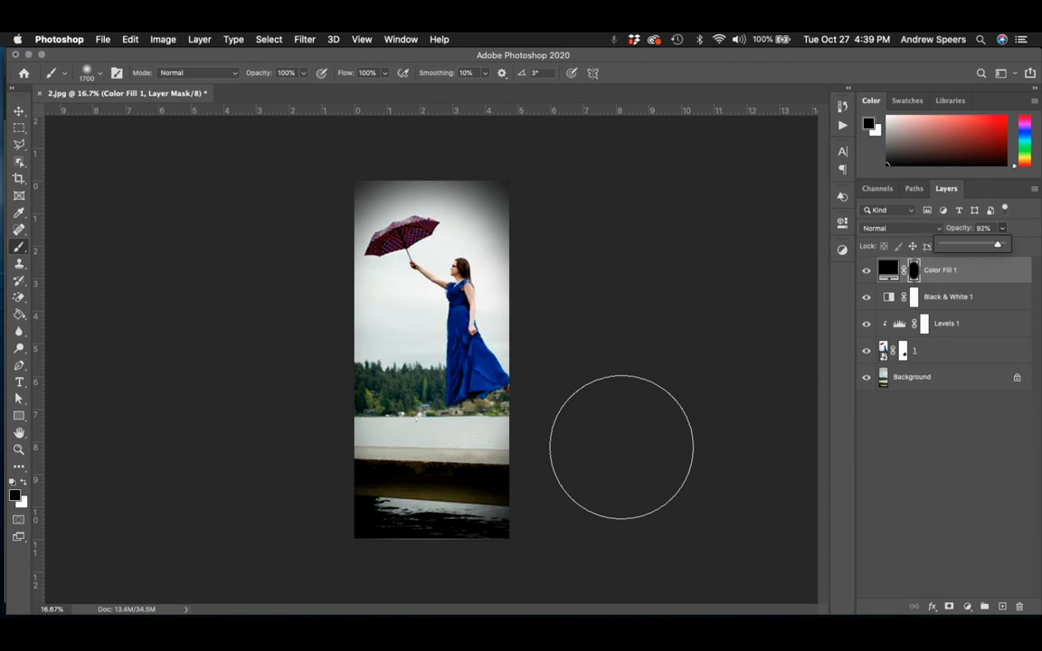
Switch to Chrome, copy the enlarged brown grunge texture image, and paste it into the Photoshop document as a new layer.
left_click(673, 602)
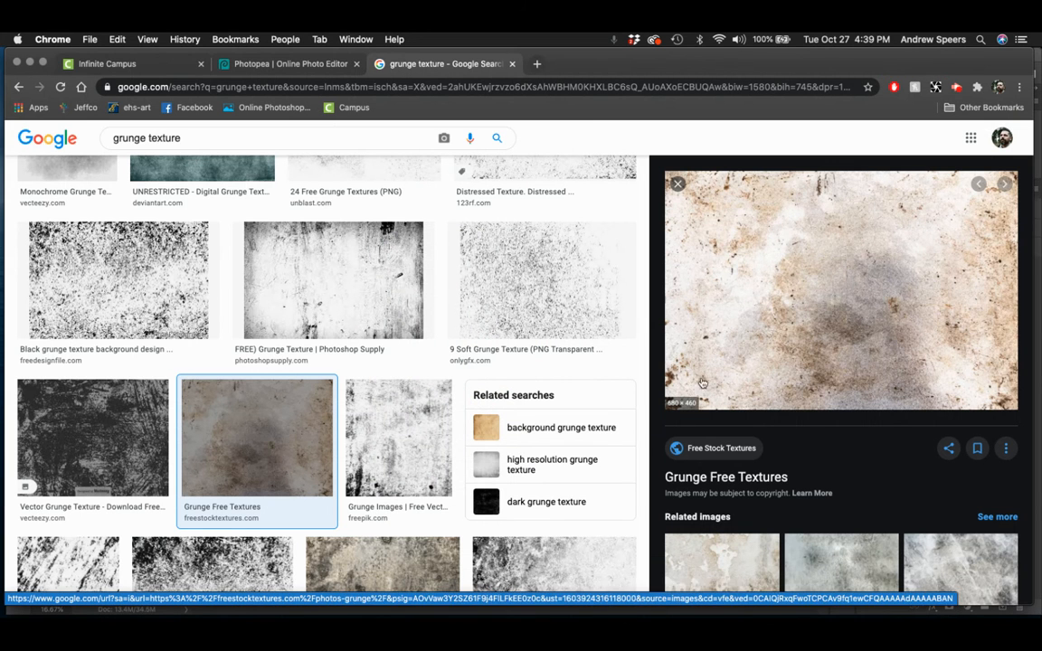
right_click(841, 289)
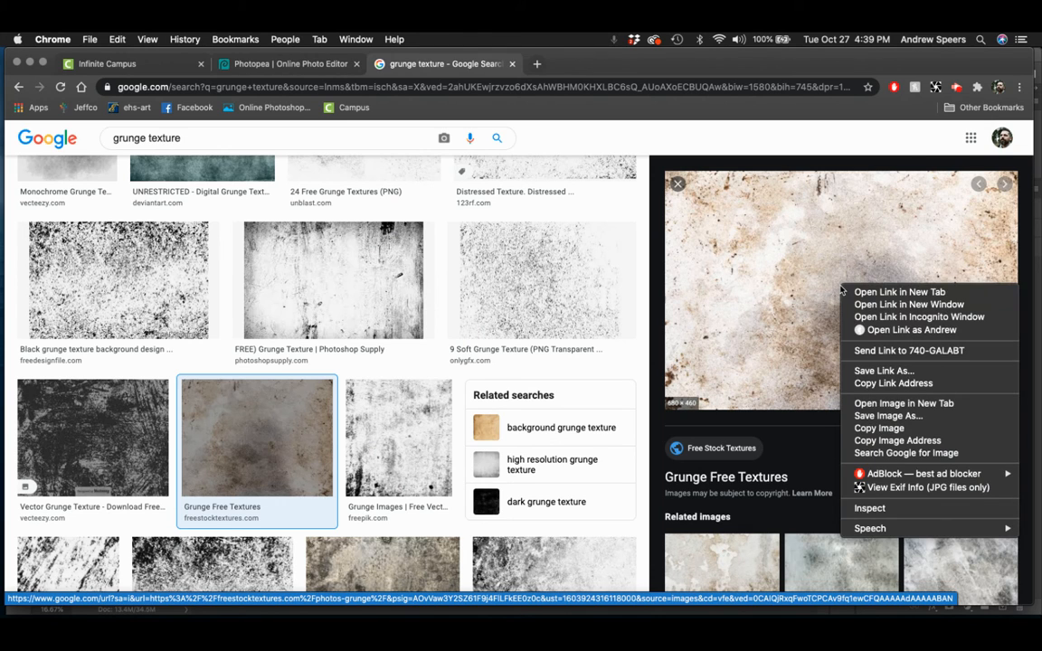
left_click(894, 430)
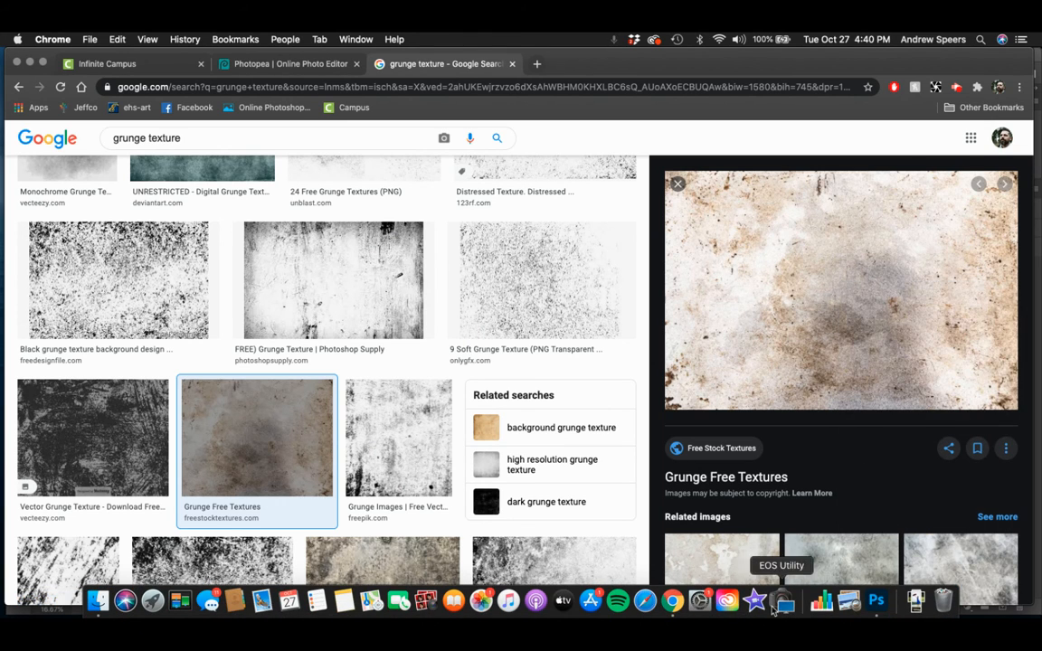
left_click(876, 600)
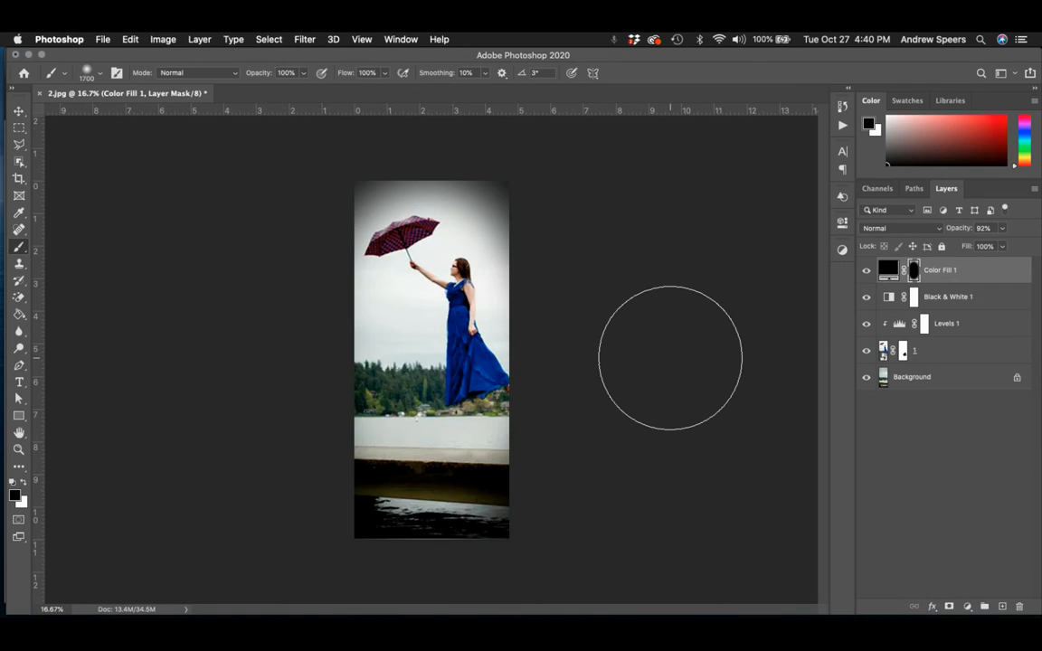
key("super+v")
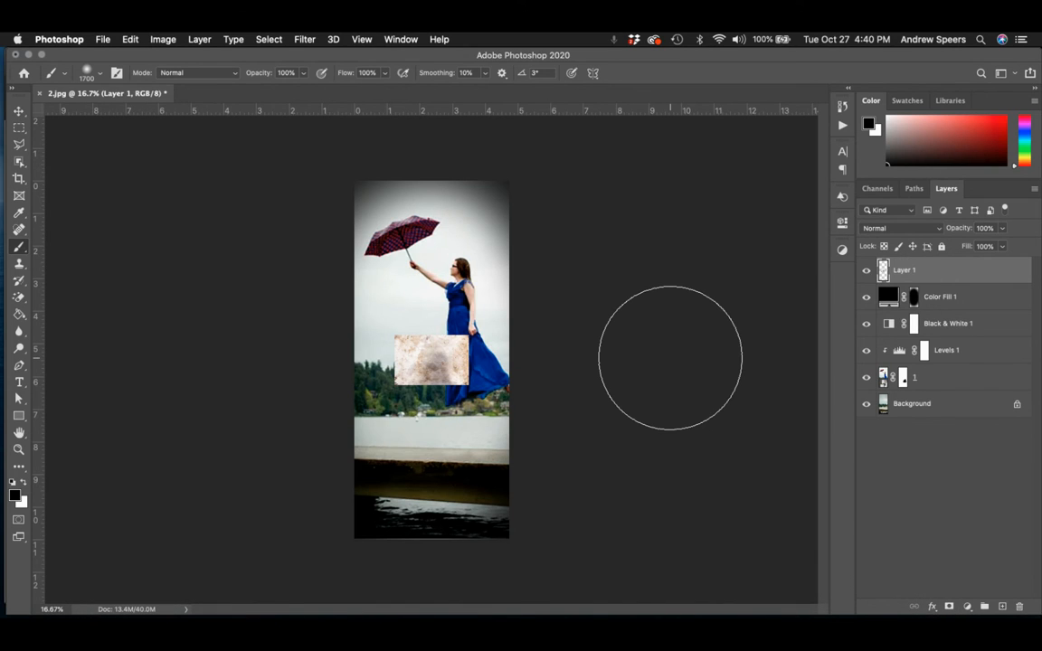
Transform the pasted texture, rotating it about -90° and scaling it to about 502% so it covers the whole canvas.
key("super+t")
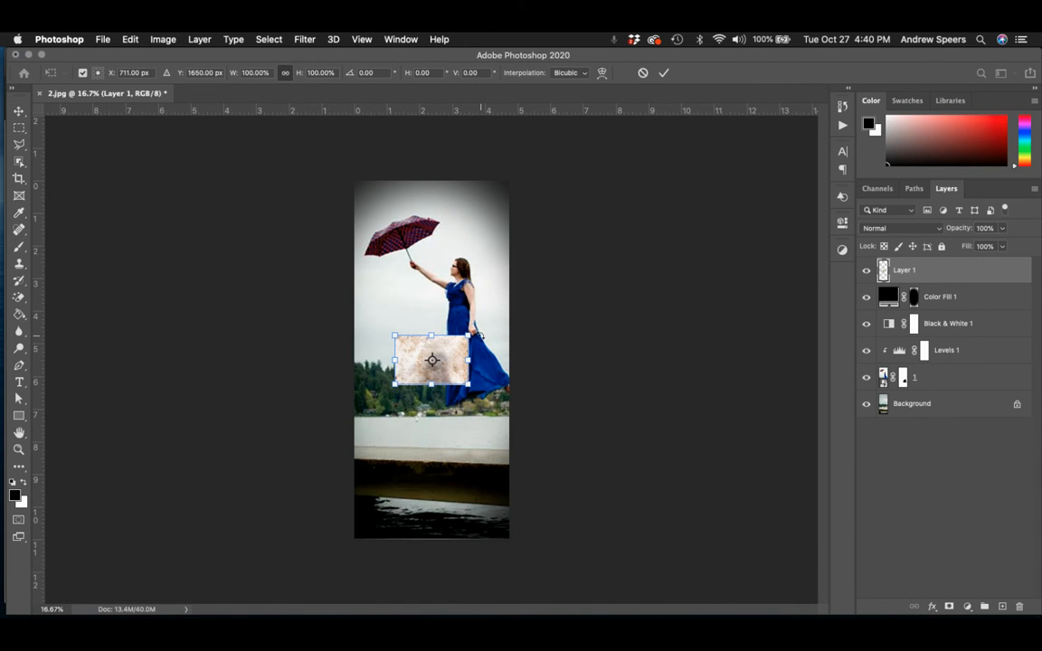
left_click_drag(481, 333, 392, 282)
left_click_drag(408, 328, 356, 140)
left_click_drag(457, 397, 518, 570)
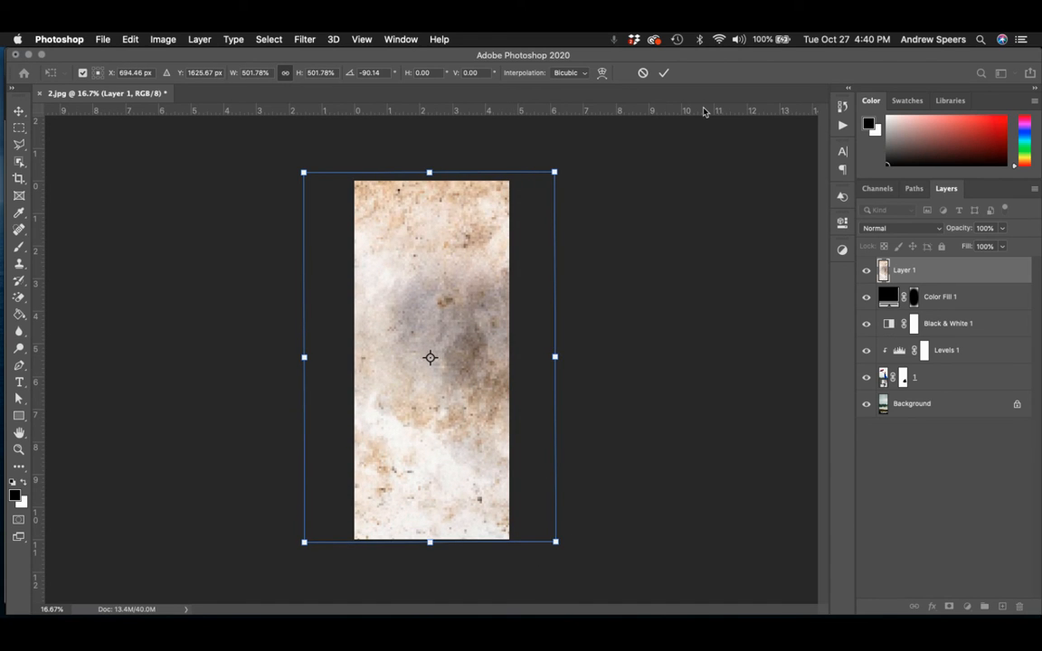
left_click(664, 73)
key("b")
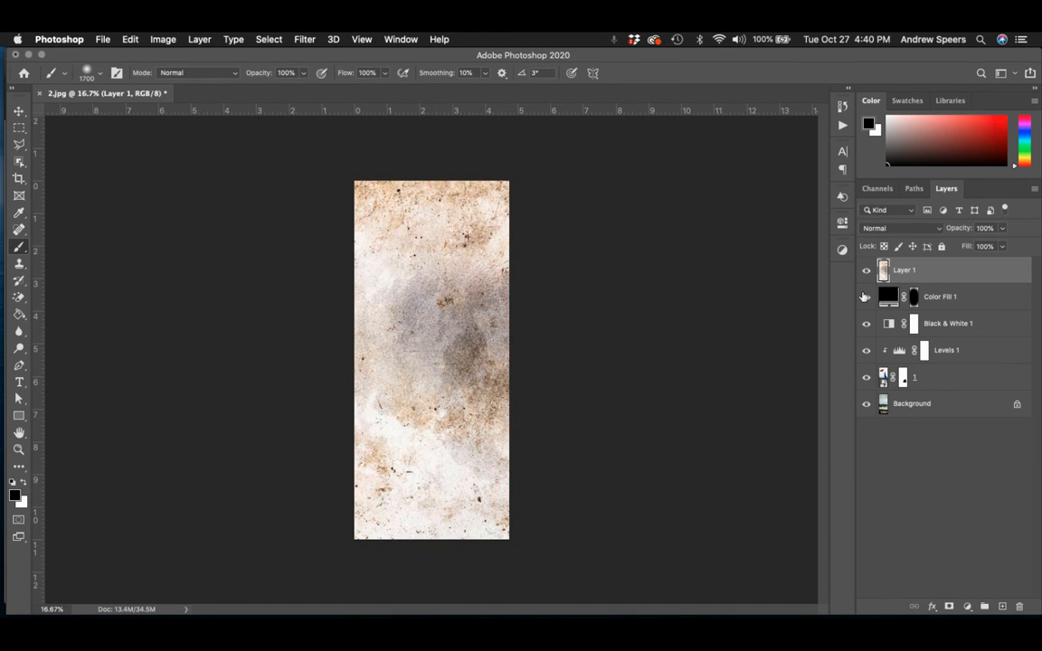
Set the texture layer's blend mode to Multiply and its opacity to 86%.
left_click(938, 230)
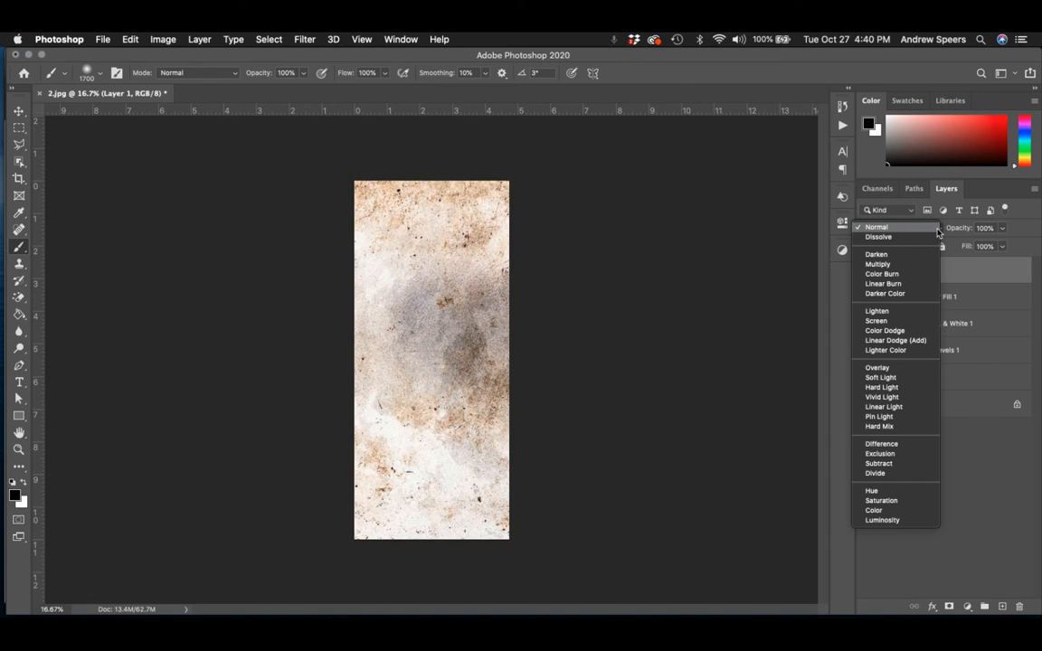
left_click(907, 264)
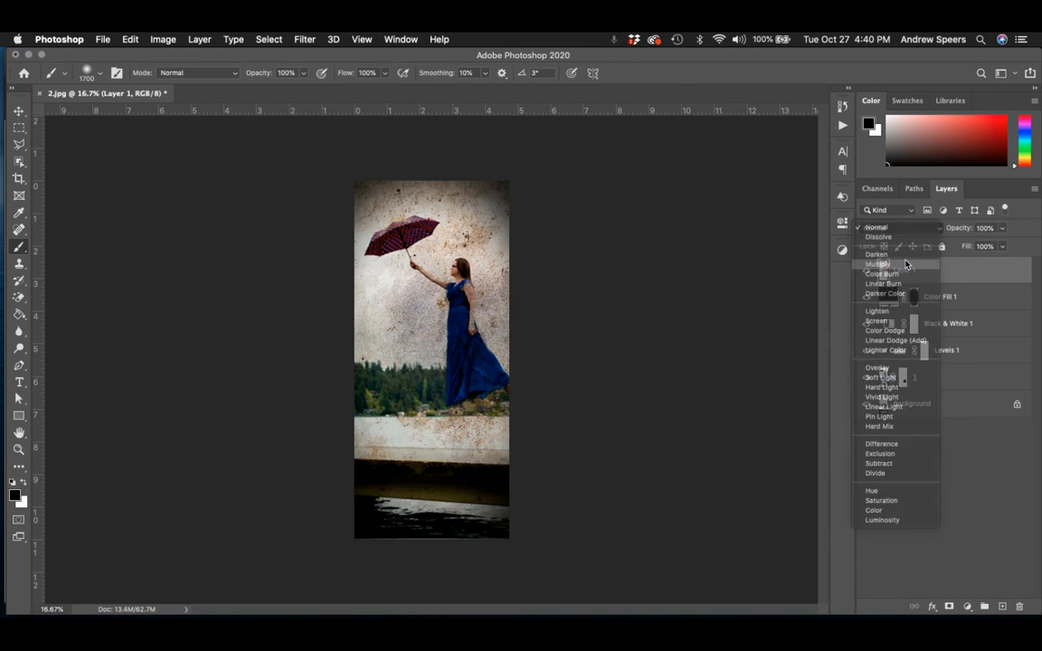
left_click(1002, 228)
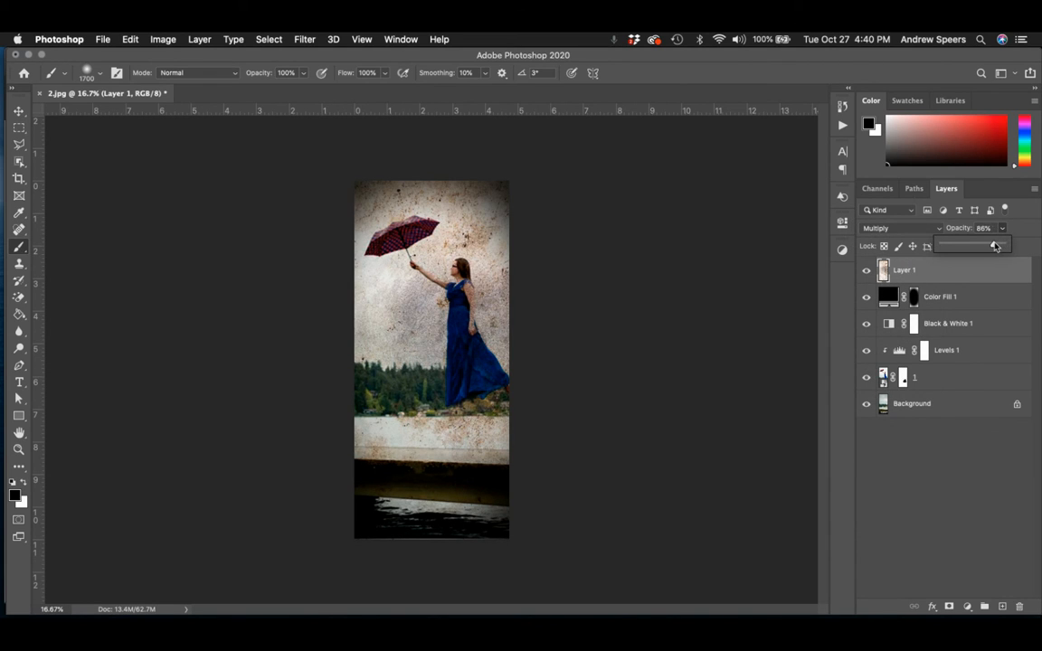
left_click_drag(999, 244, 995, 247)
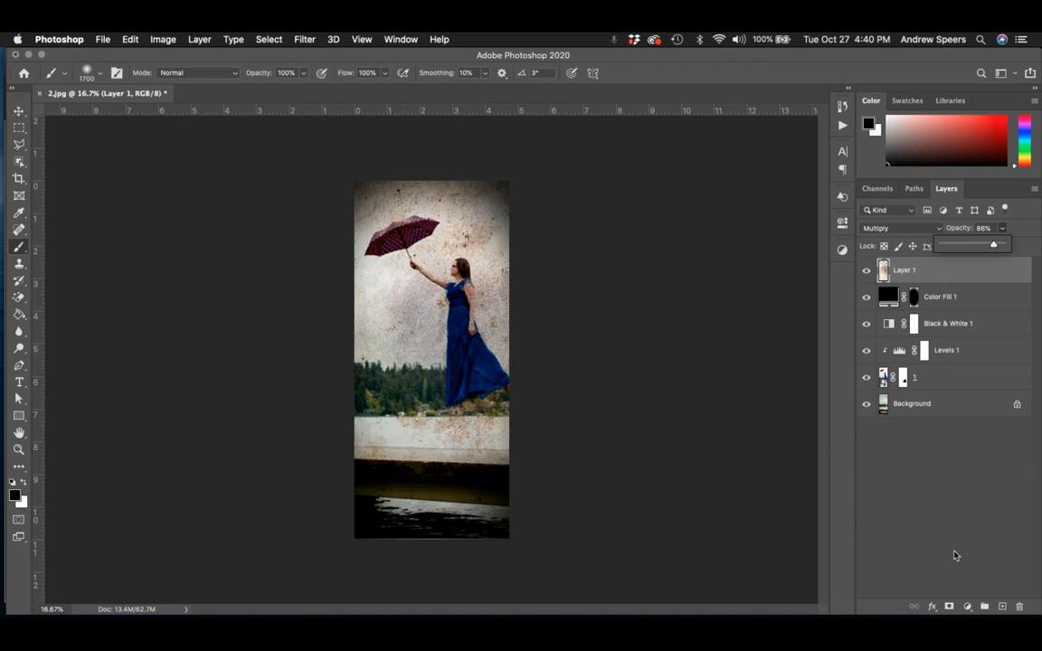
Add a mask to the texture layer and paint over the woman with a 1100 px grey #838383 brush to soften the texture there.
left_click(949, 606)
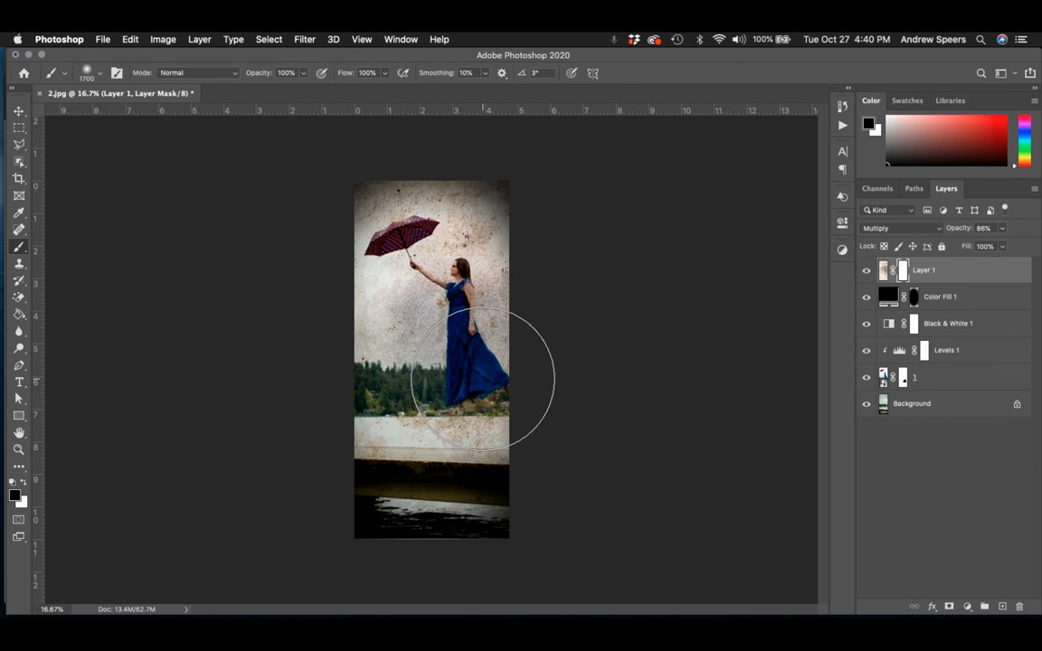
key("bracketleft")
key("bracketleft")
key("bracketleft")
key("bracketleft")
key("bracketleft")
key("bracketleft")
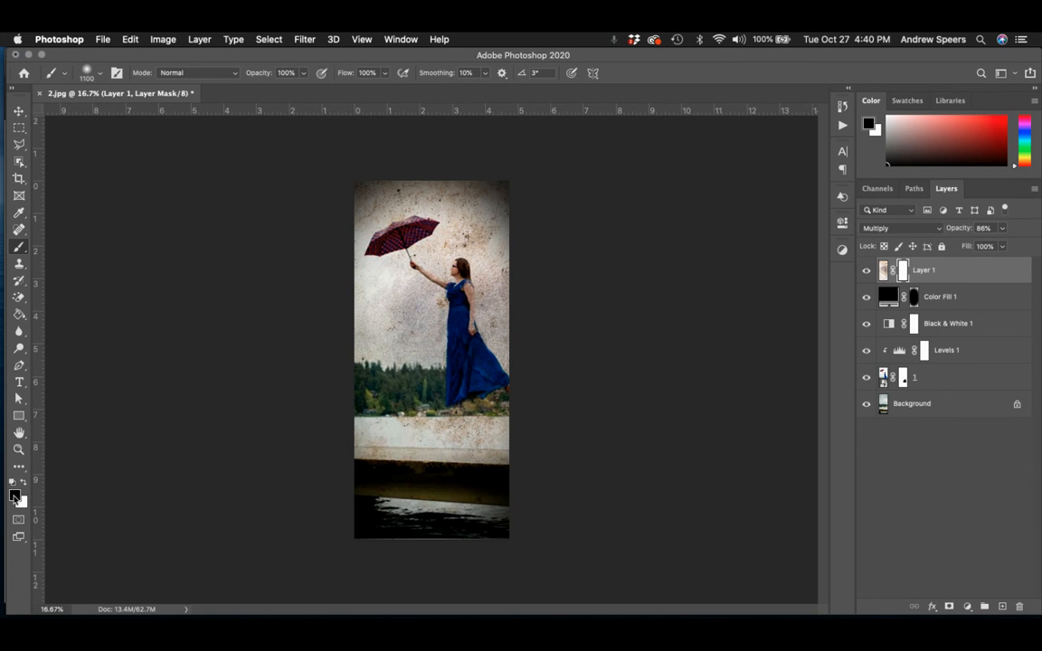
left_click(15, 496)
left_click_drag(132, 373, 90, 359)
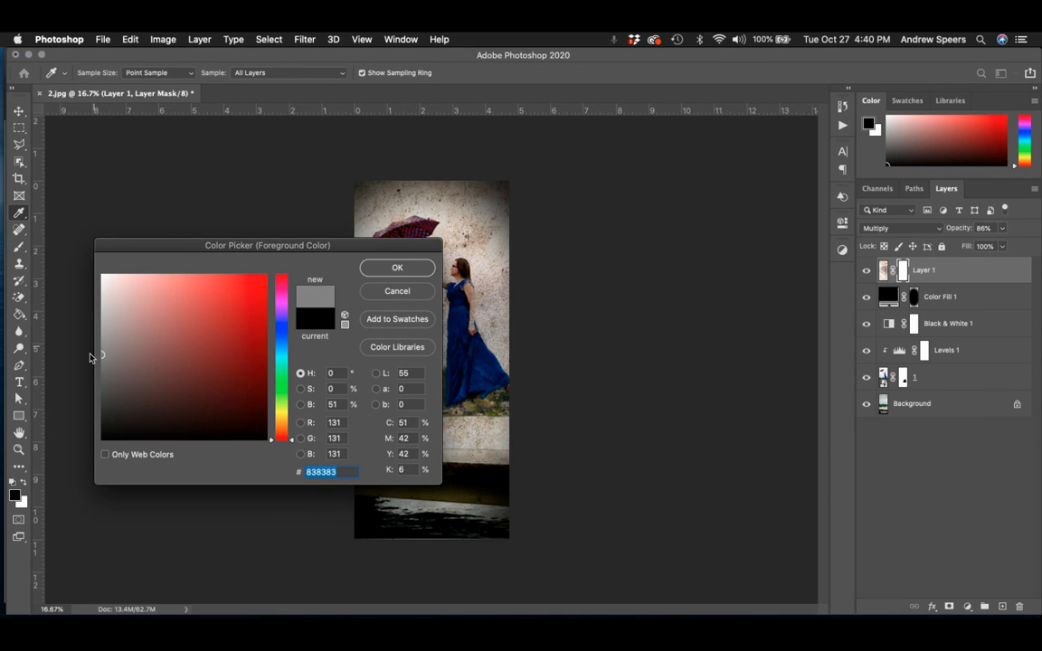
left_click(398, 269)
left_click(456, 310)
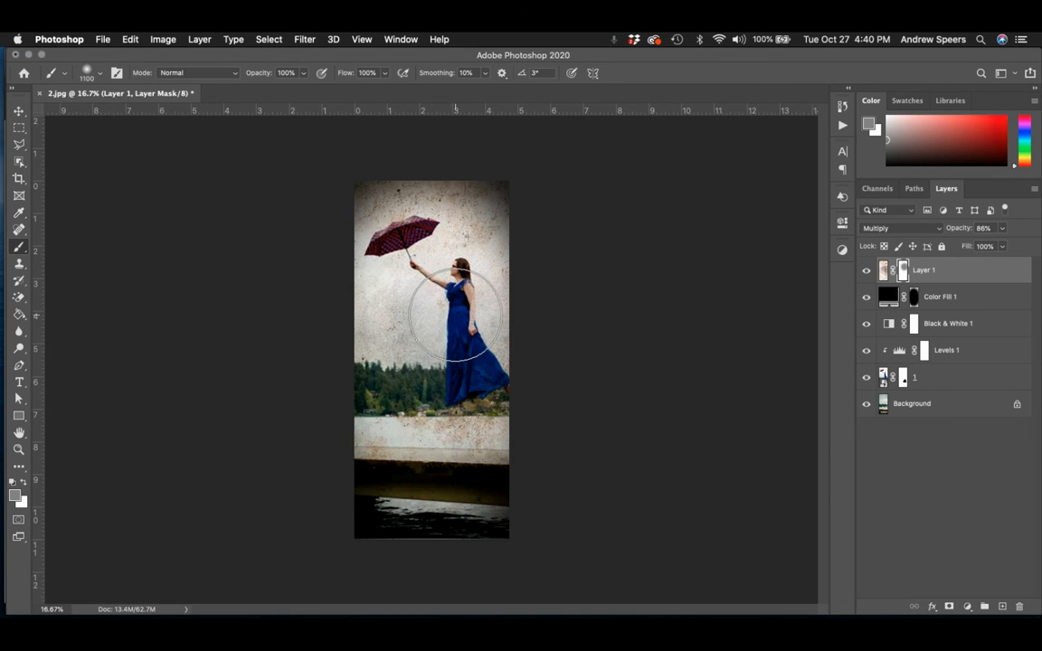